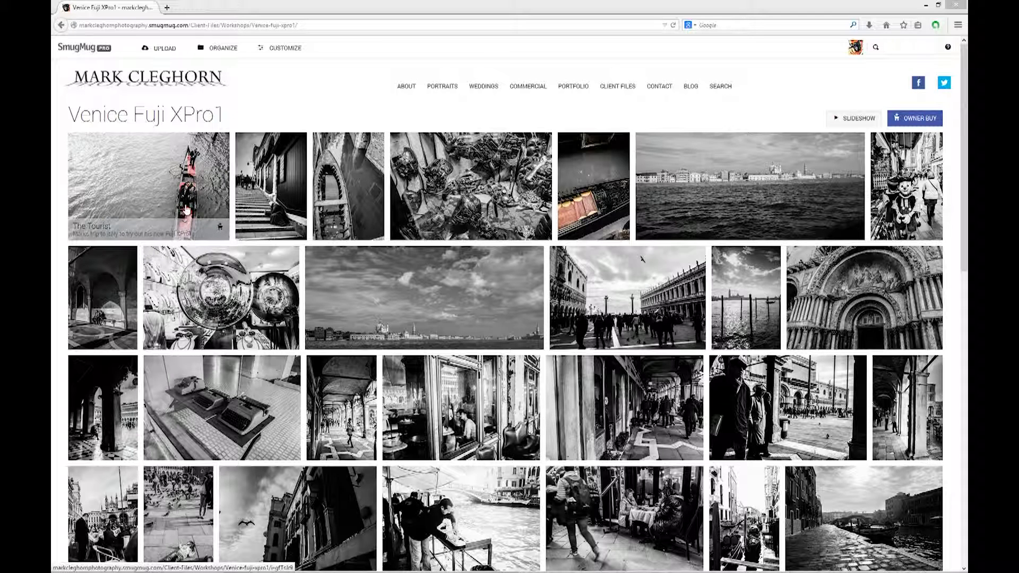
Open the gondola photo "The Tourist" from the Venice Fuji XPro1 gallery in the photo editor.
left_click(181, 179)
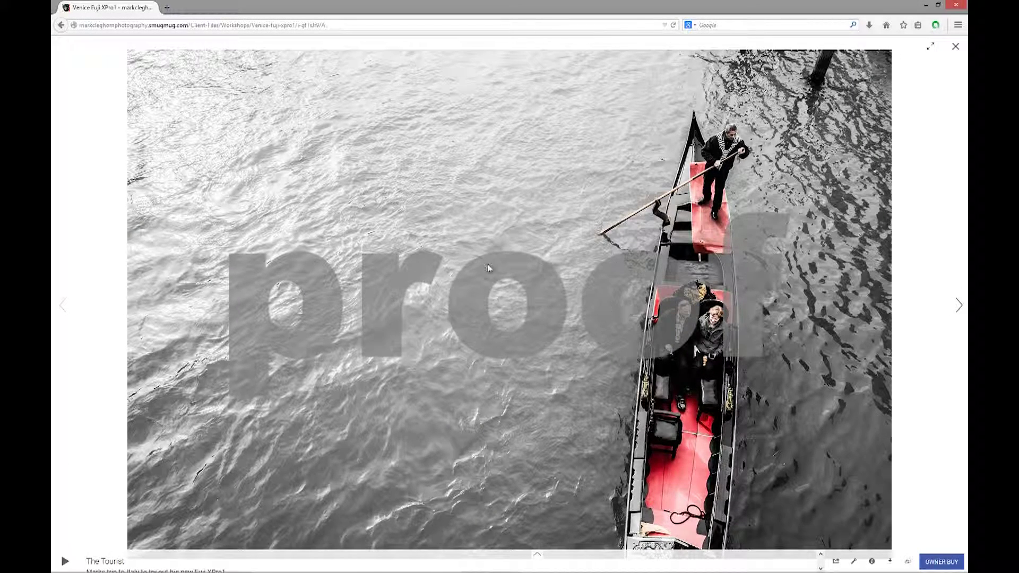
mouse_move(124, 563)
left_click(854, 562)
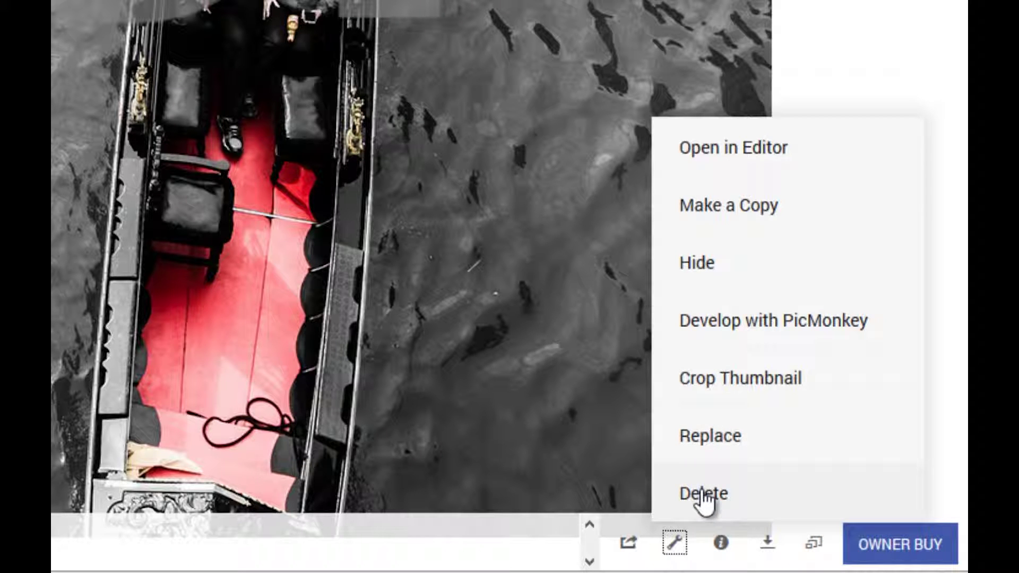
left_click(762, 142)
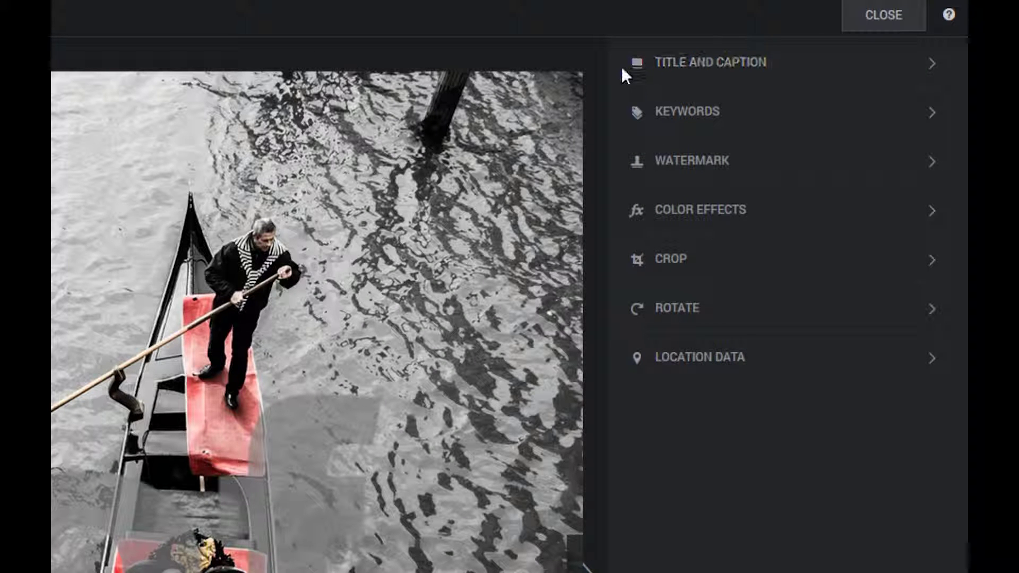
Change the photo's title to "The Boat Ride" and save it.
left_click(710, 68)
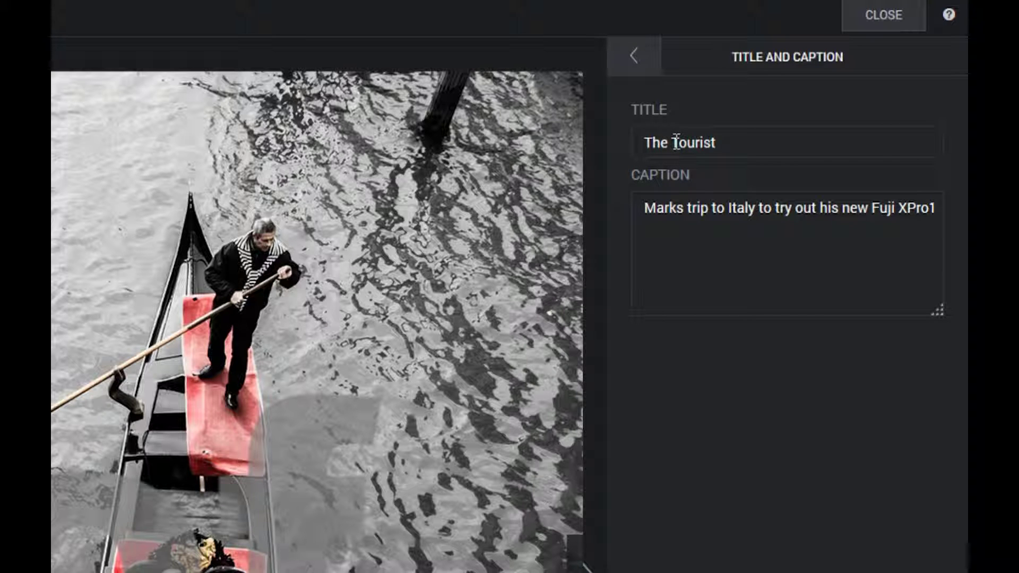
left_click_drag(676, 142, 822, 145)
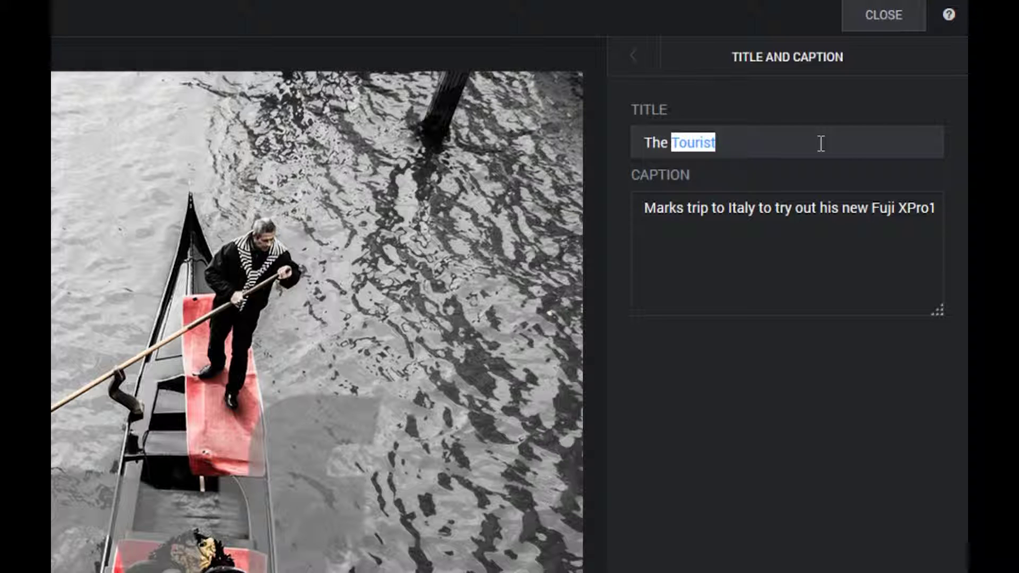
type("Boat Ride")
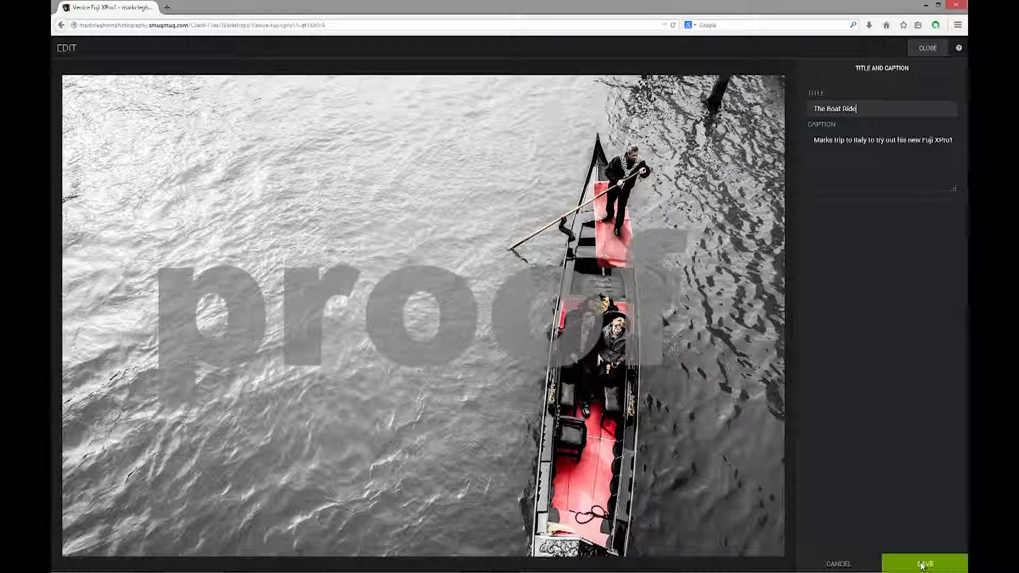
left_click(893, 554)
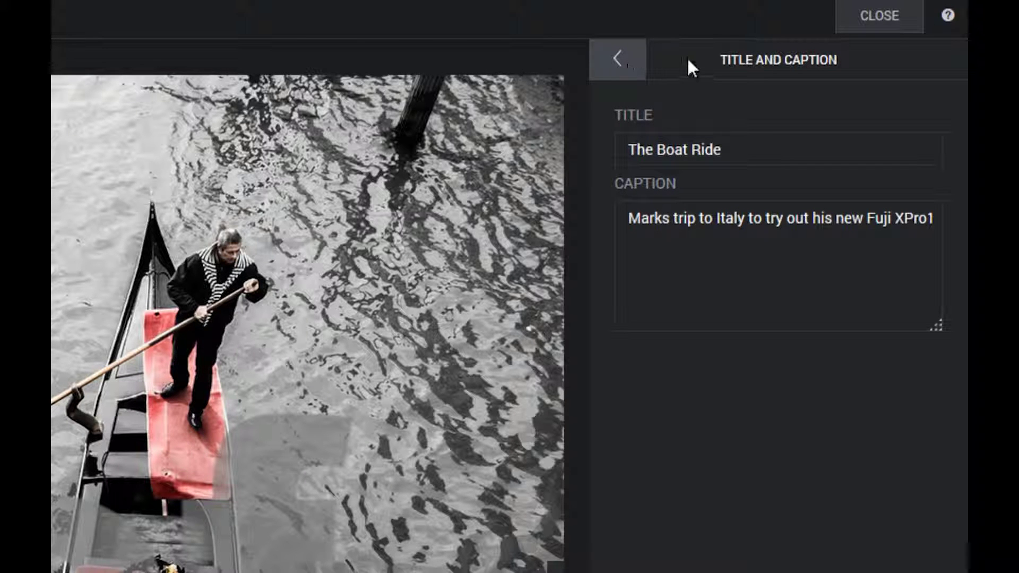
left_click(621, 56)
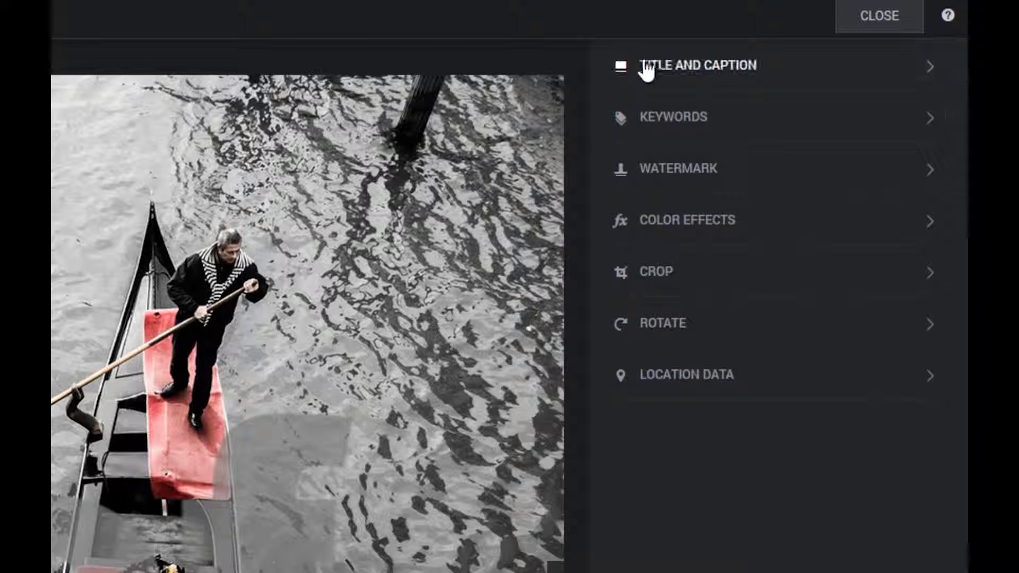
Add the keywords Italy, Venice, Fuji and XPro1 to the photo.
left_click(655, 121)
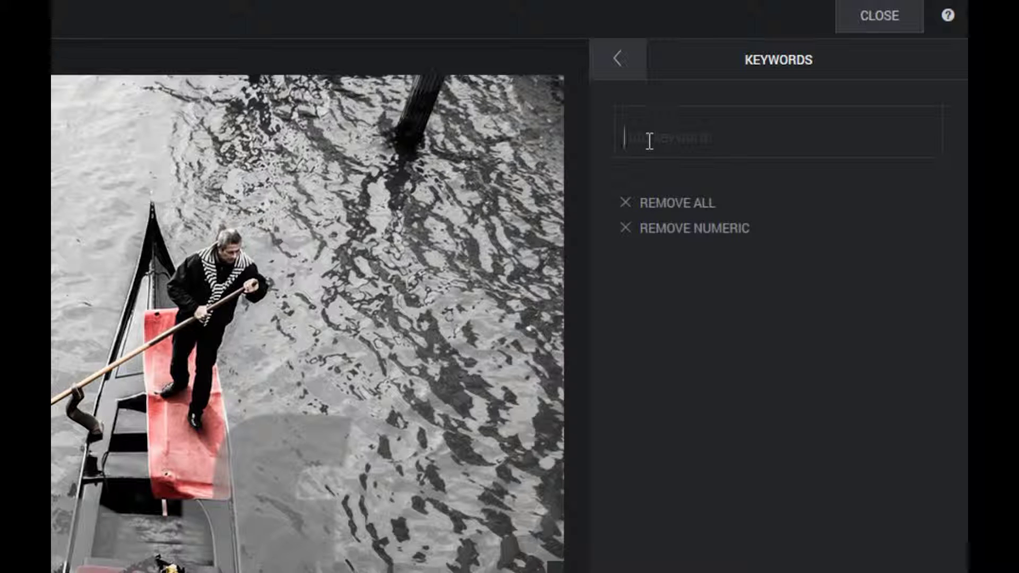
type("Ital")
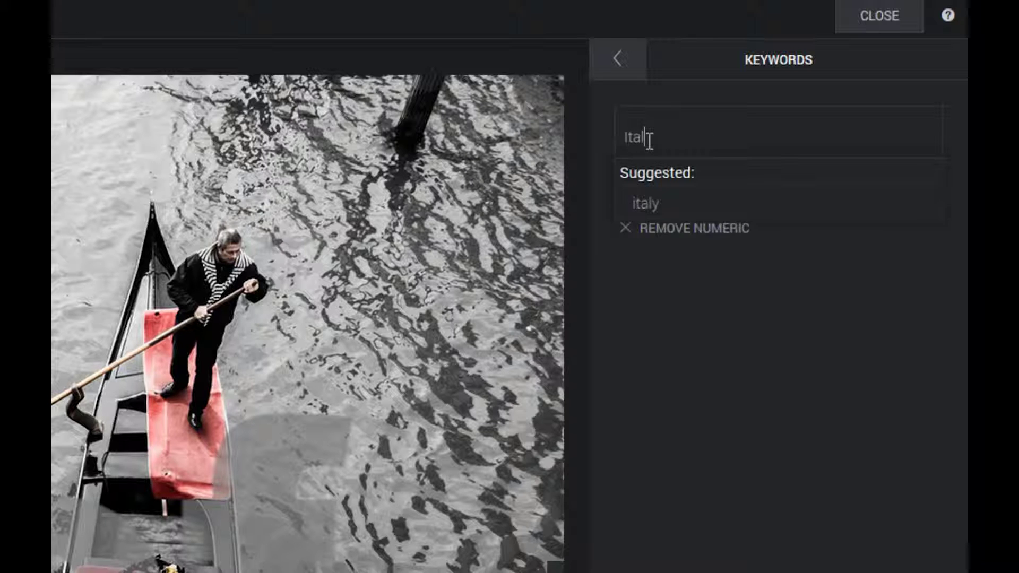
type("y")
key("Return")
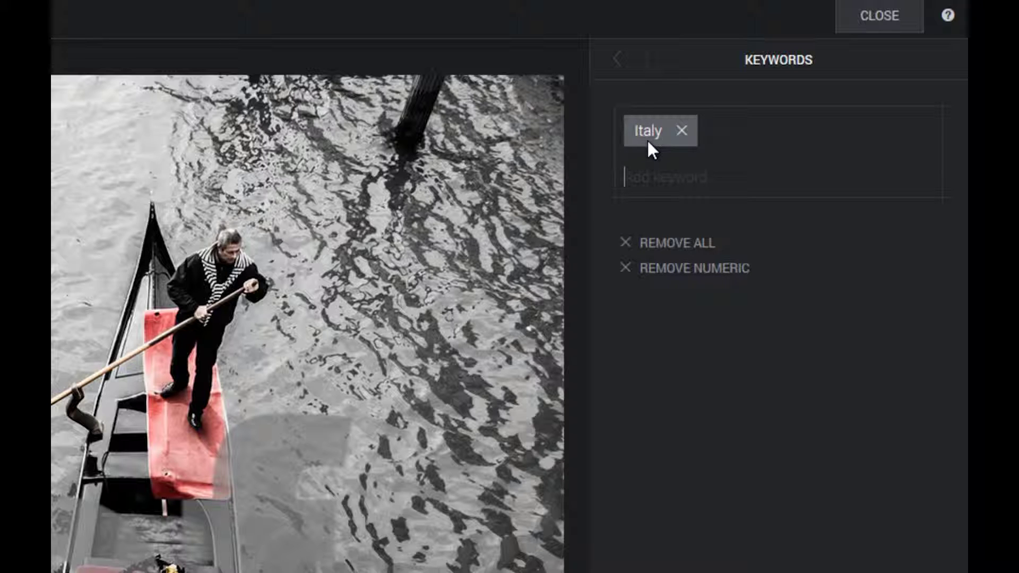
type("Venice")
key("Return")
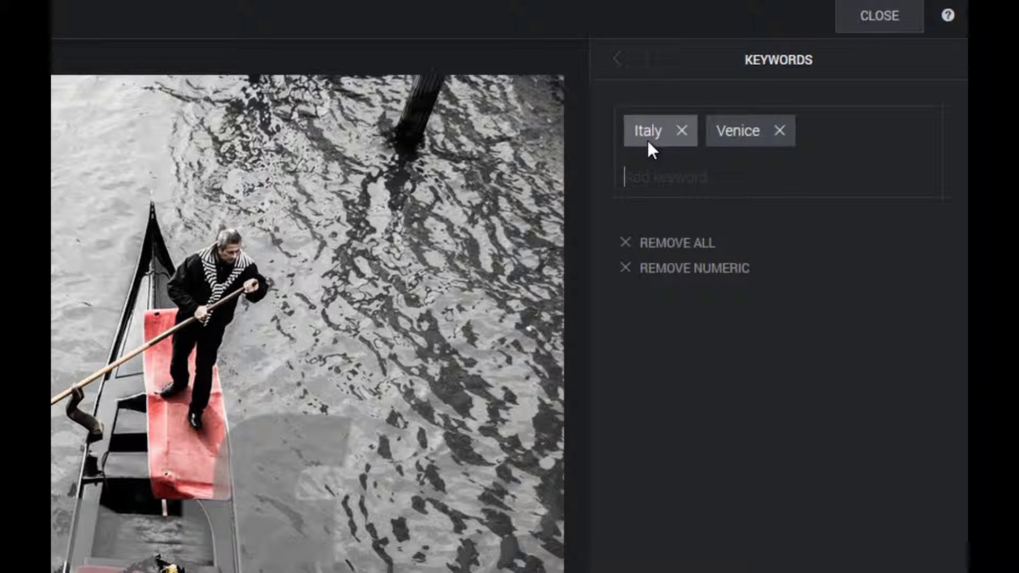
type("Fu")
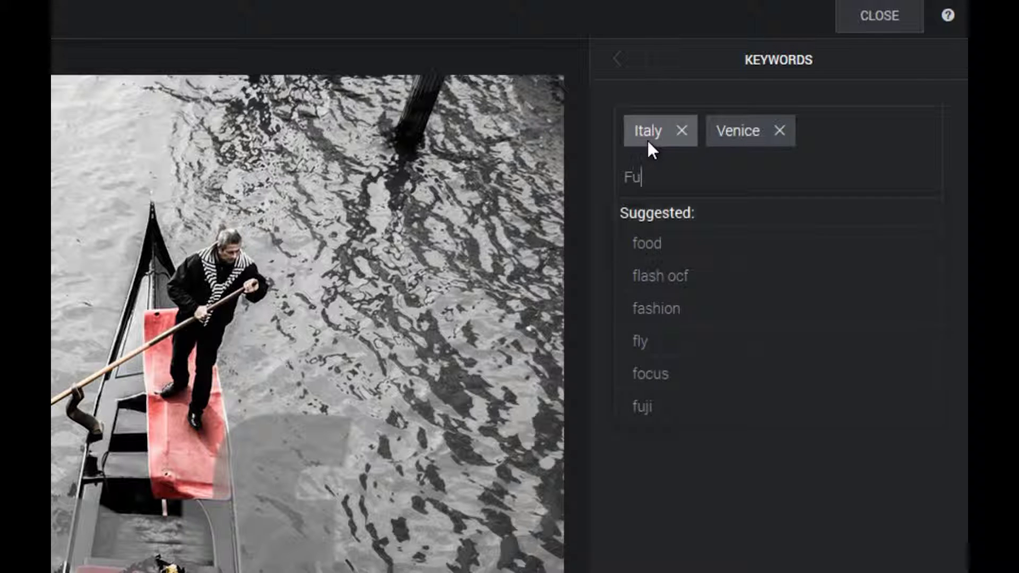
type("ji")
key("Return")
type("X")
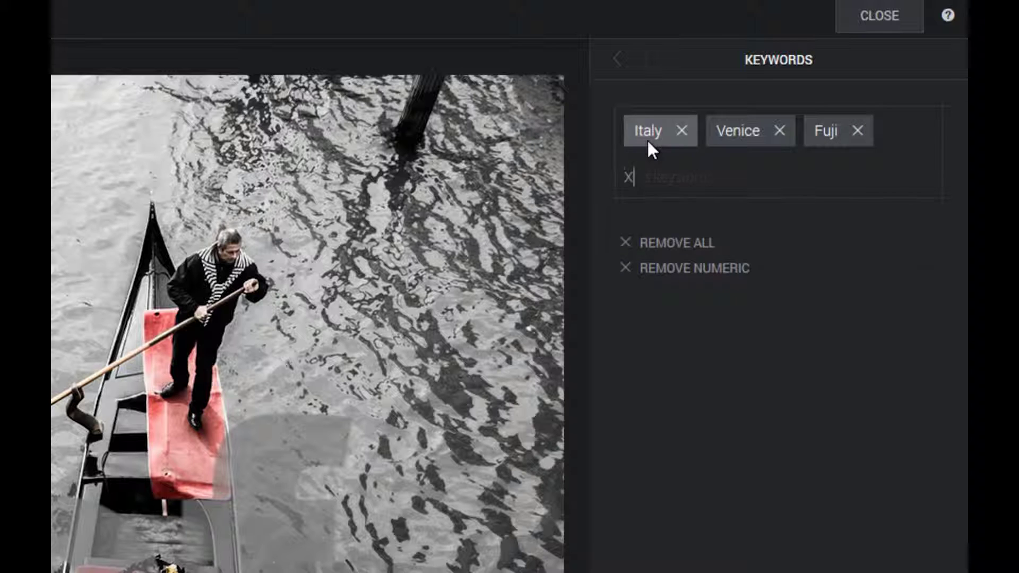
type("Pro1")
key("Return")
Add the photographer's first name, surname and a © keyword combining the full name with 2014 to the photo's keywords.
type("Mark")
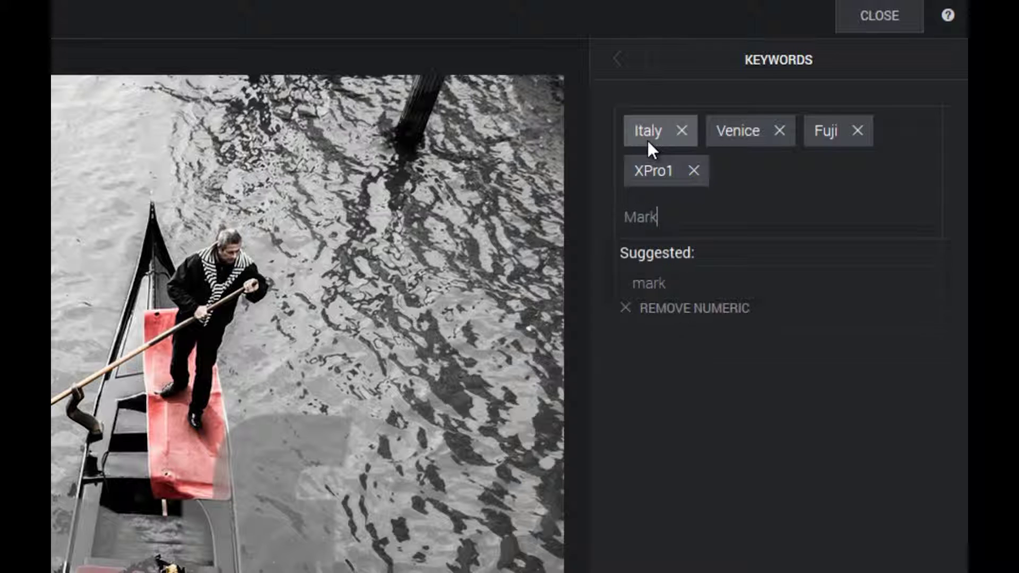
key("Return")
type("Cle")
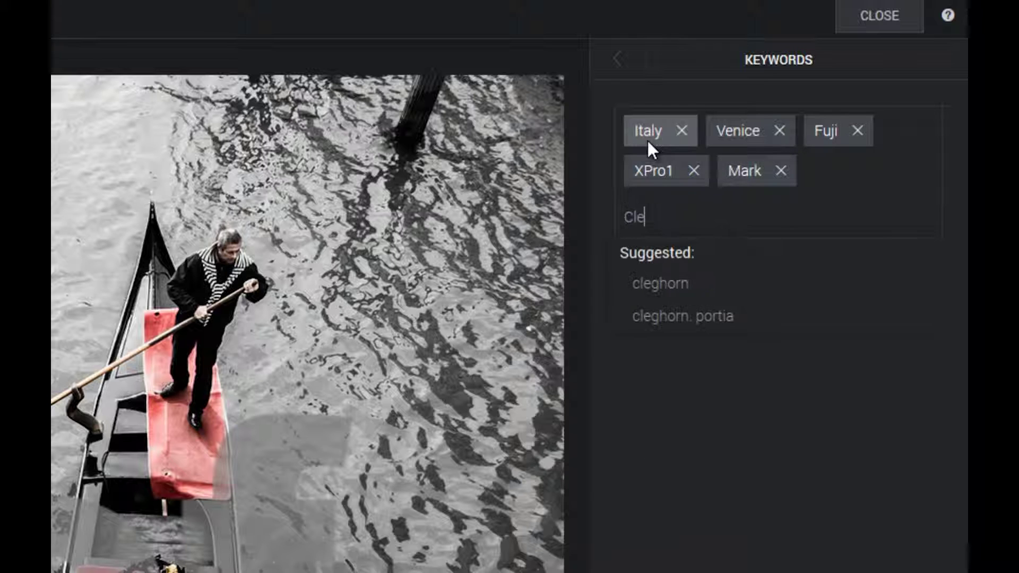
type("ghorn")
key("Return")
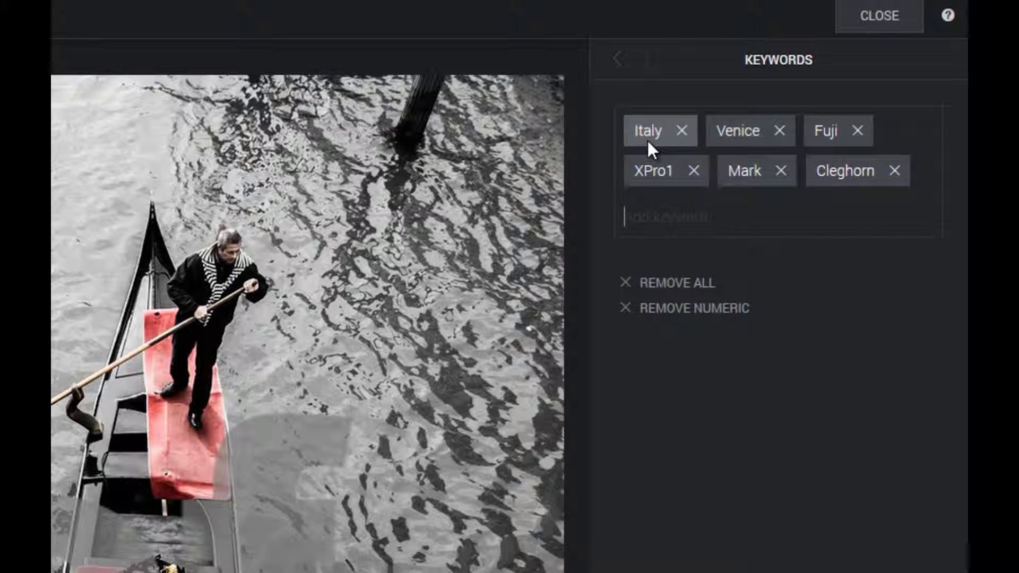
type("©MarkCleghorn201")
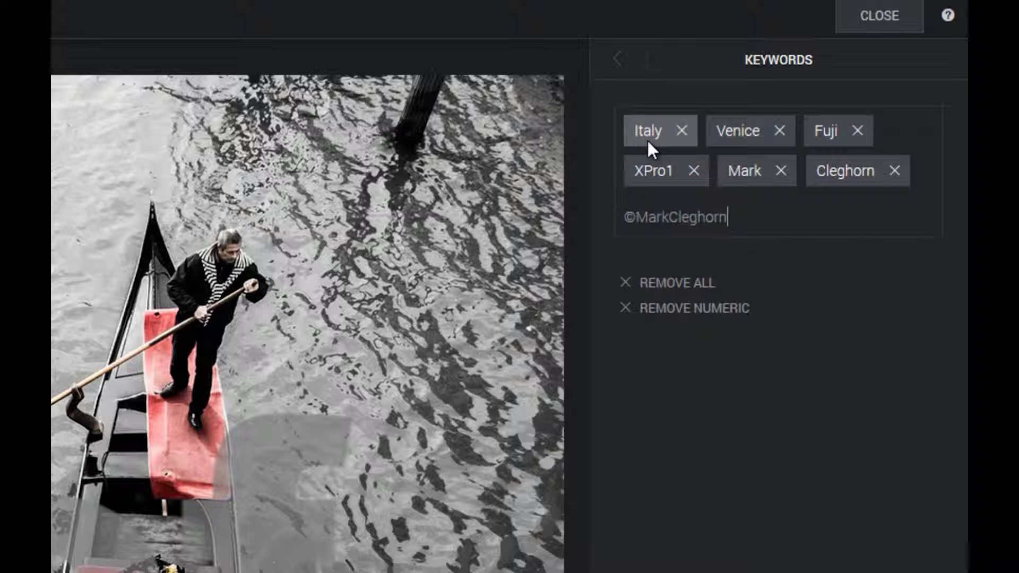
type("4")
key("Return")
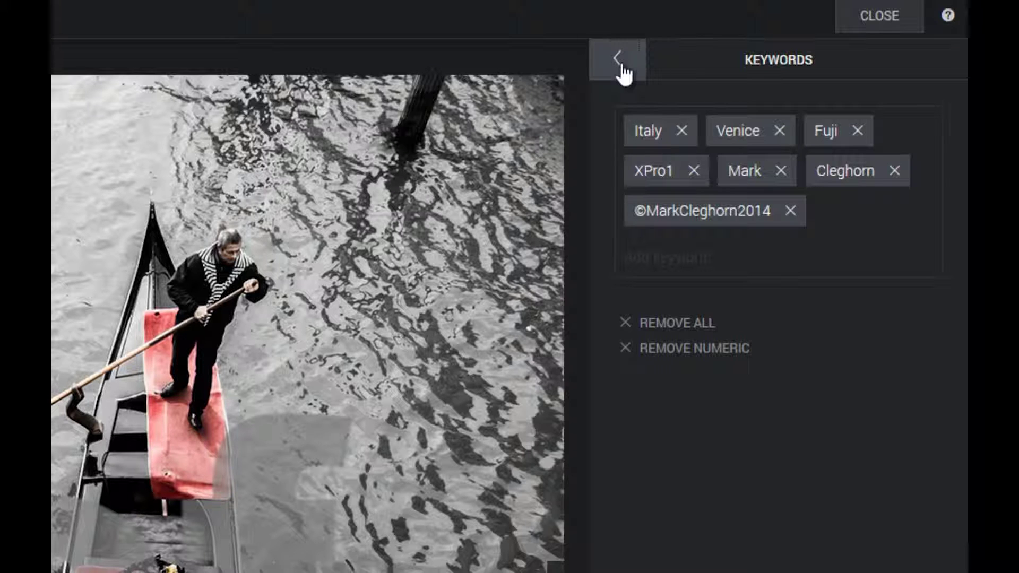
left_click(622, 68)
Set the photo's watermark to Remove and save the change.
left_click(657, 172)
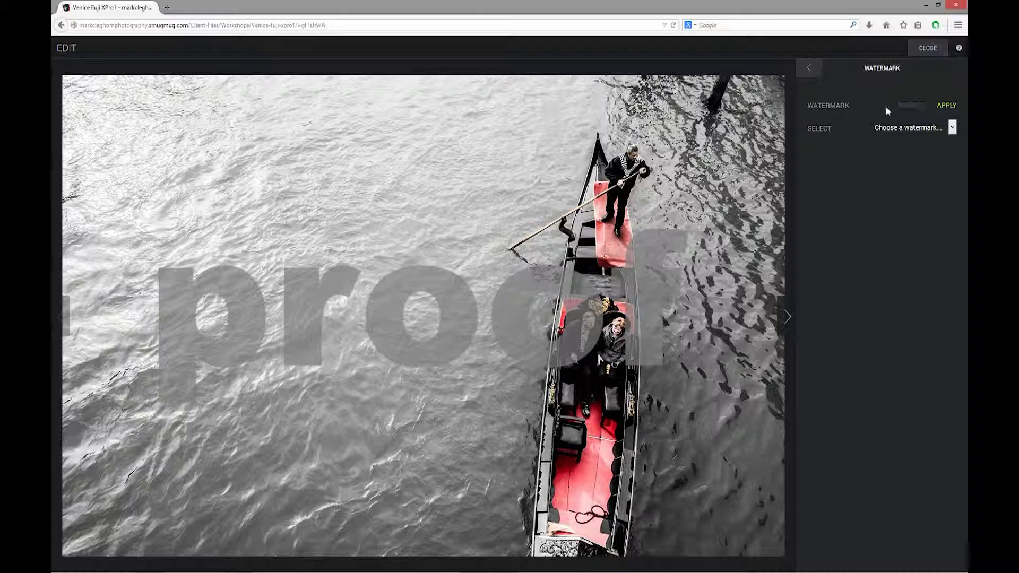
left_click(913, 105)
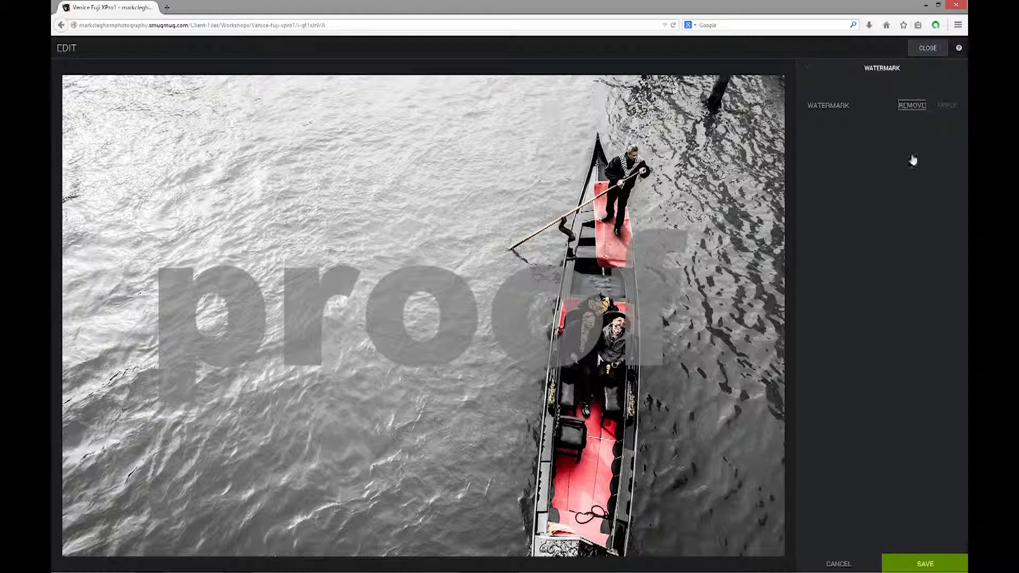
left_click(912, 554)
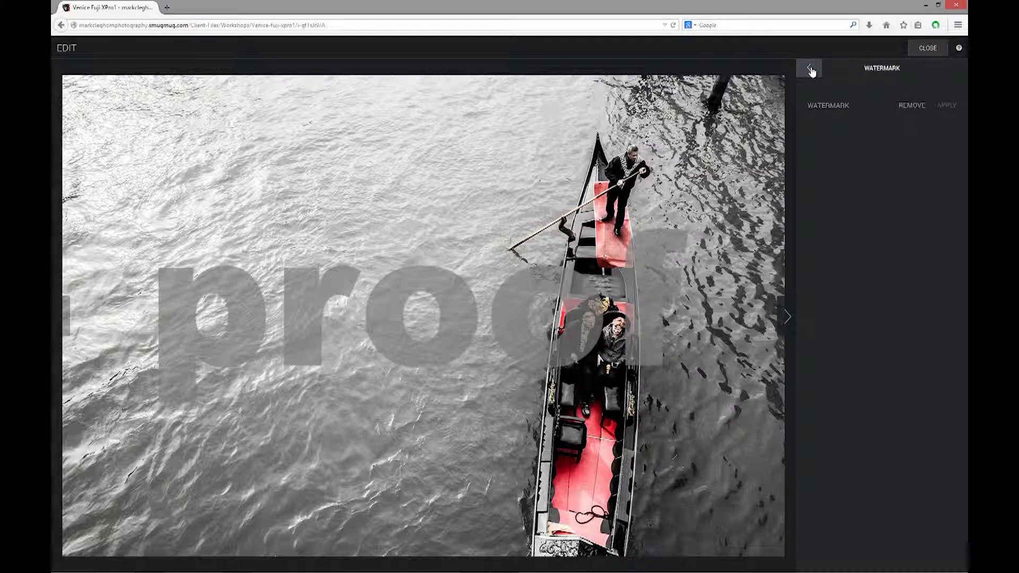
left_click(810, 69)
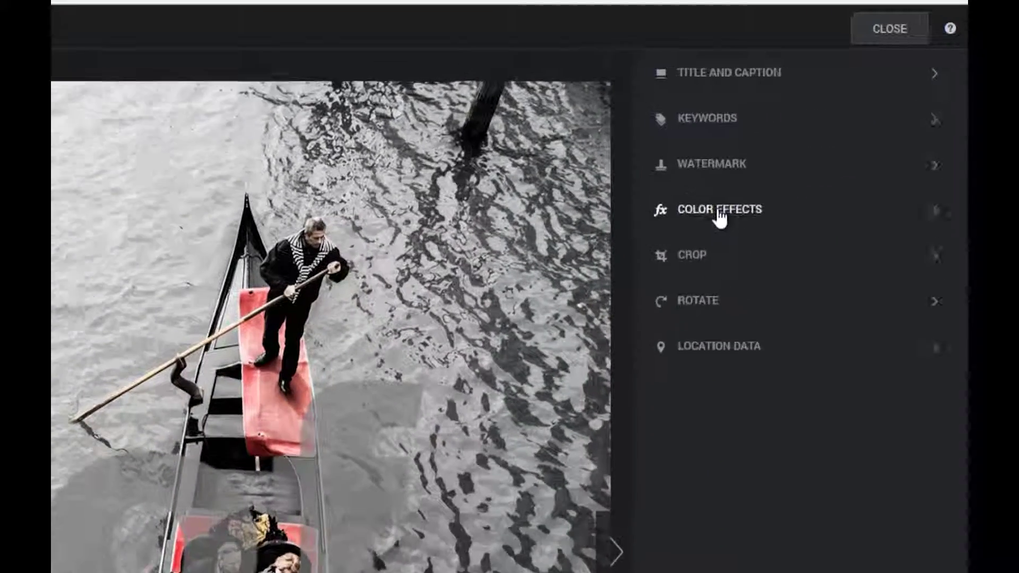
Review the available color effects for the photo and leave without applying one.
left_click(841, 142)
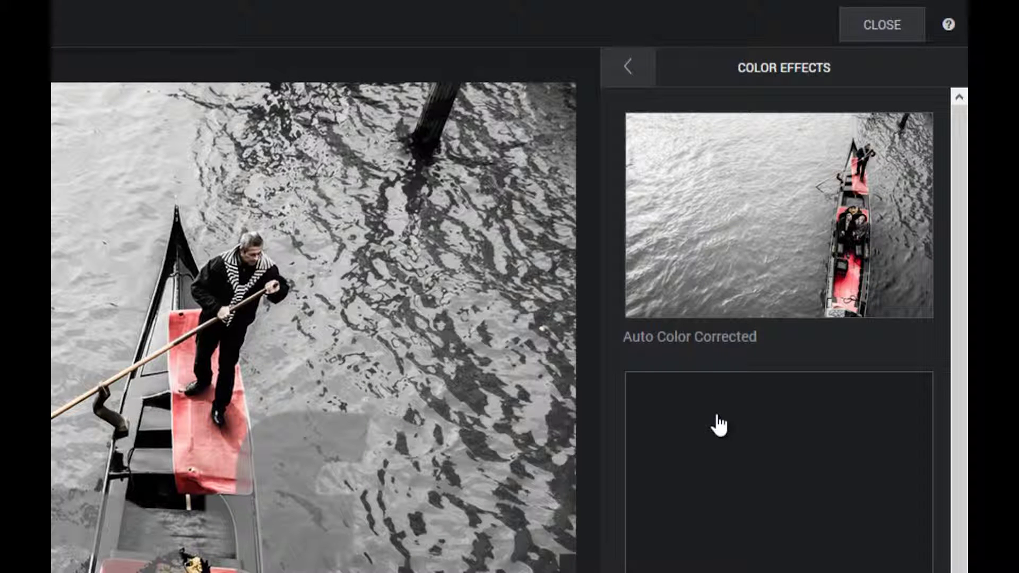
scroll(719, 424, "down", 5)
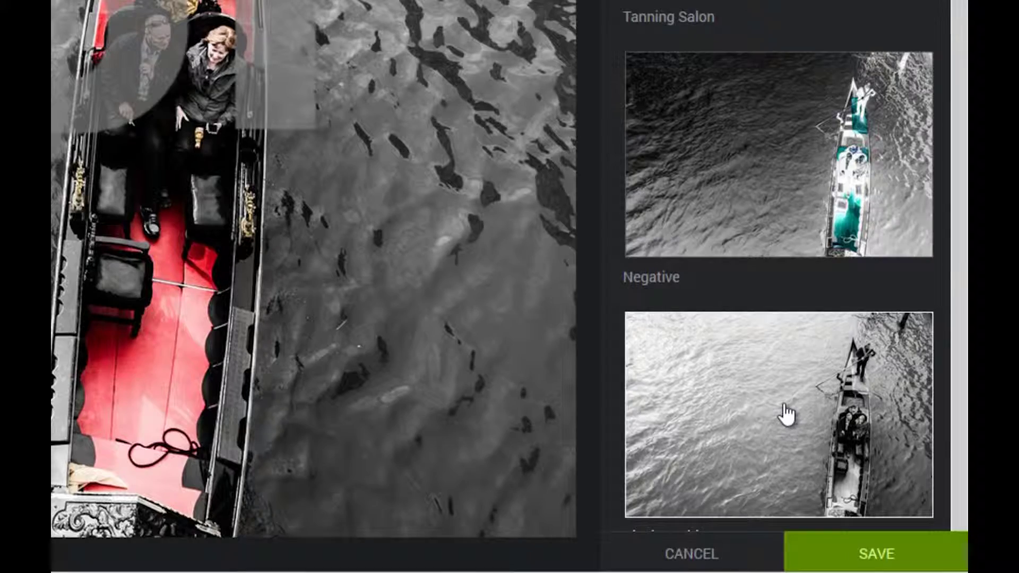
scroll(785, 414, "up", 5)
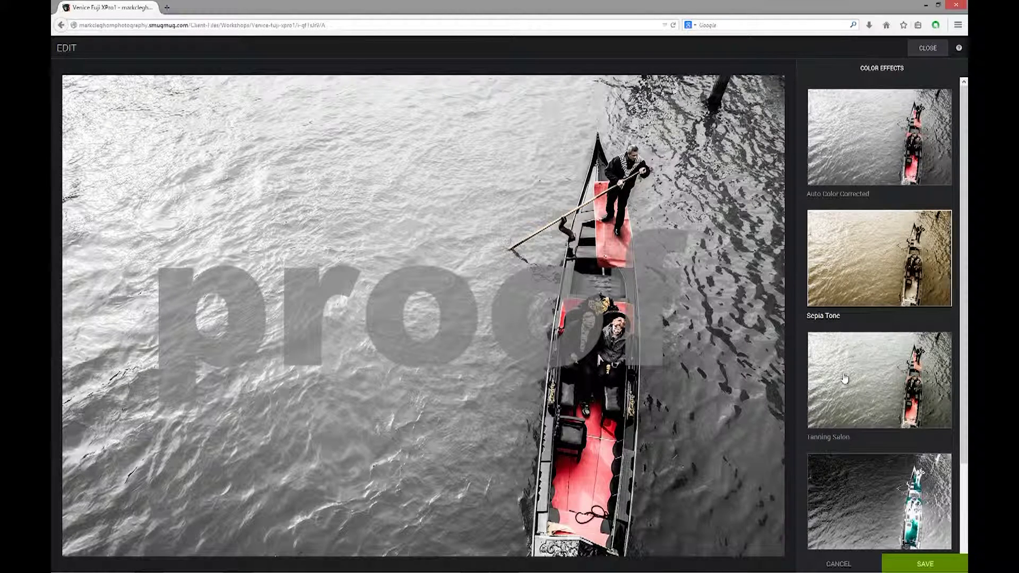
scroll(844, 372, "down", 2)
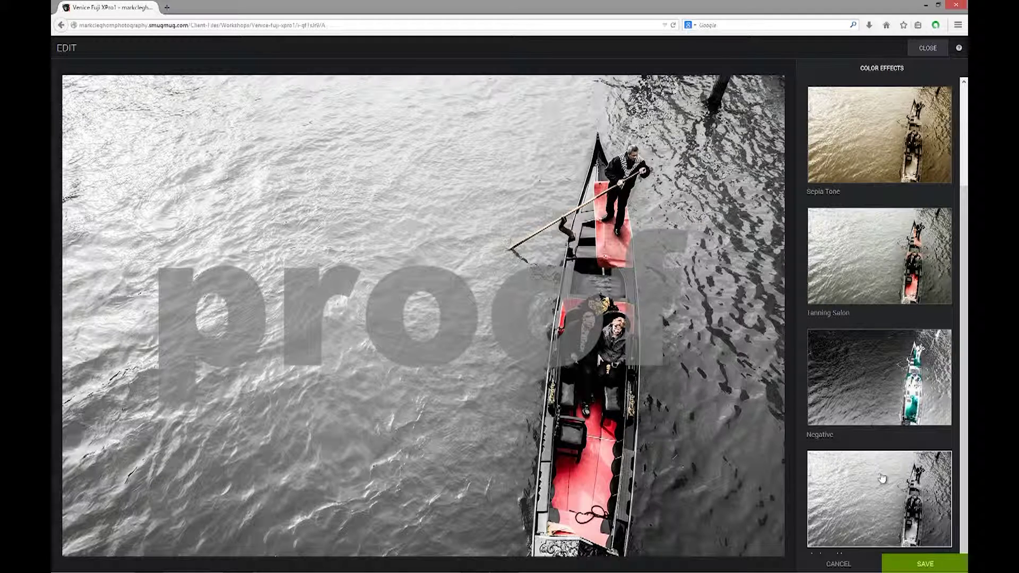
scroll(882, 479, "up", 1)
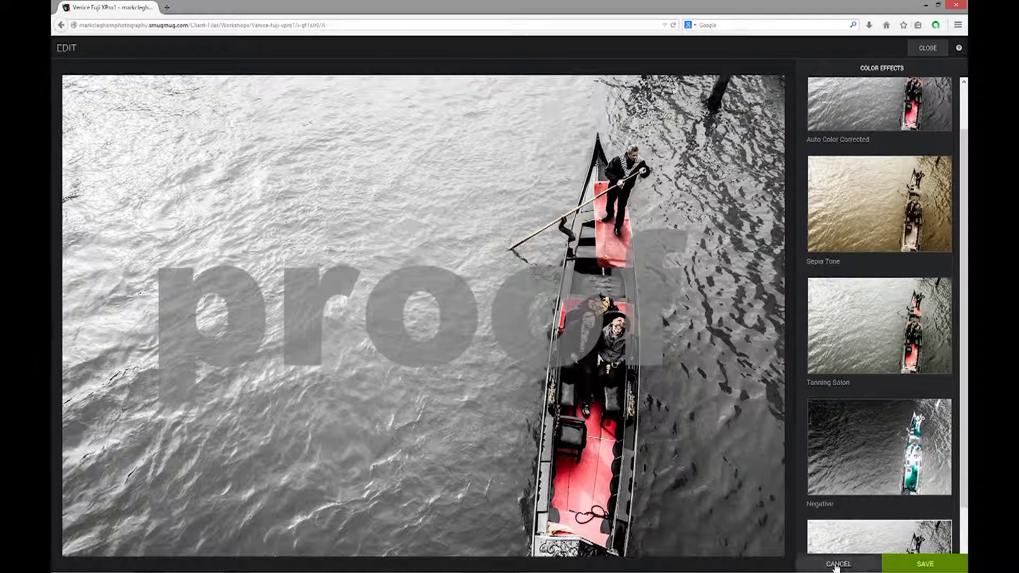
left_click(838, 565)
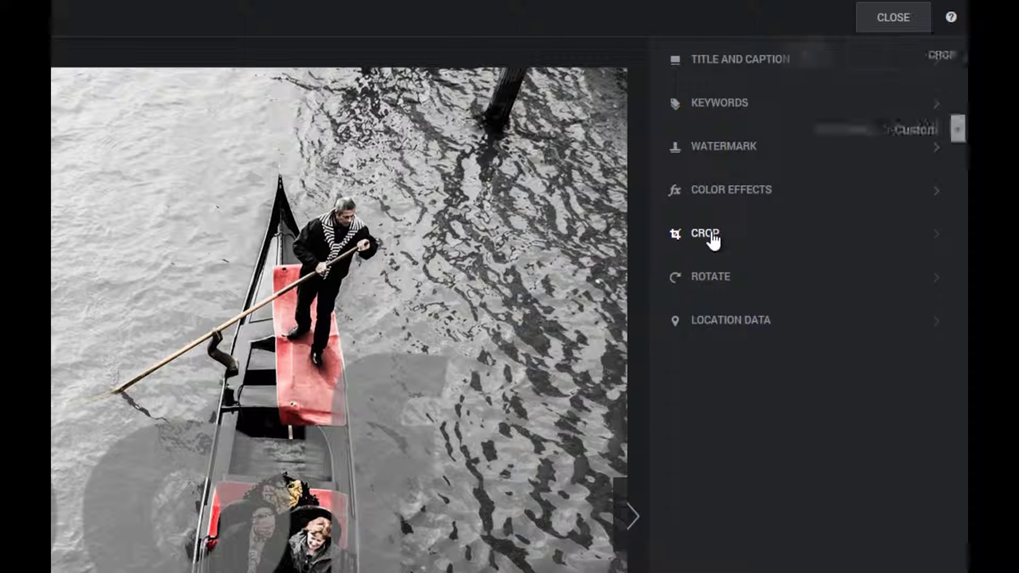
Set the photo's crop ratio to 1x1 and reposition the crop frame around the gondola.
left_click(829, 165)
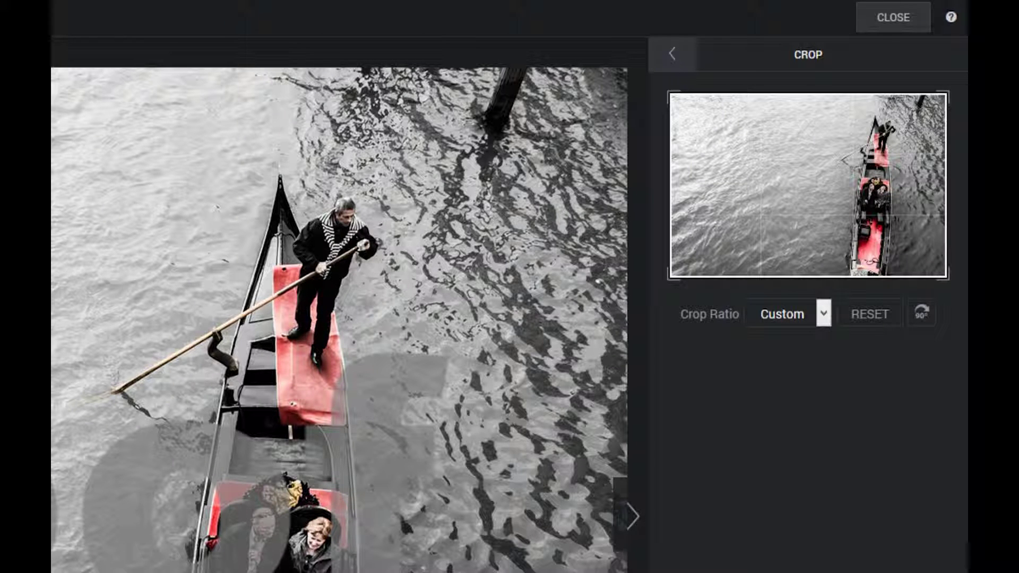
left_click(823, 317)
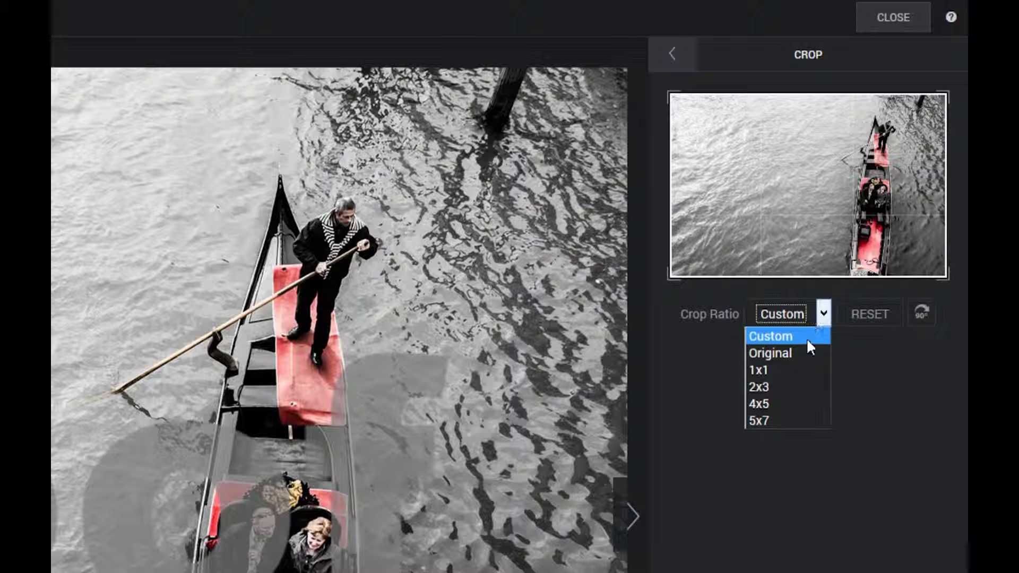
left_click(788, 368)
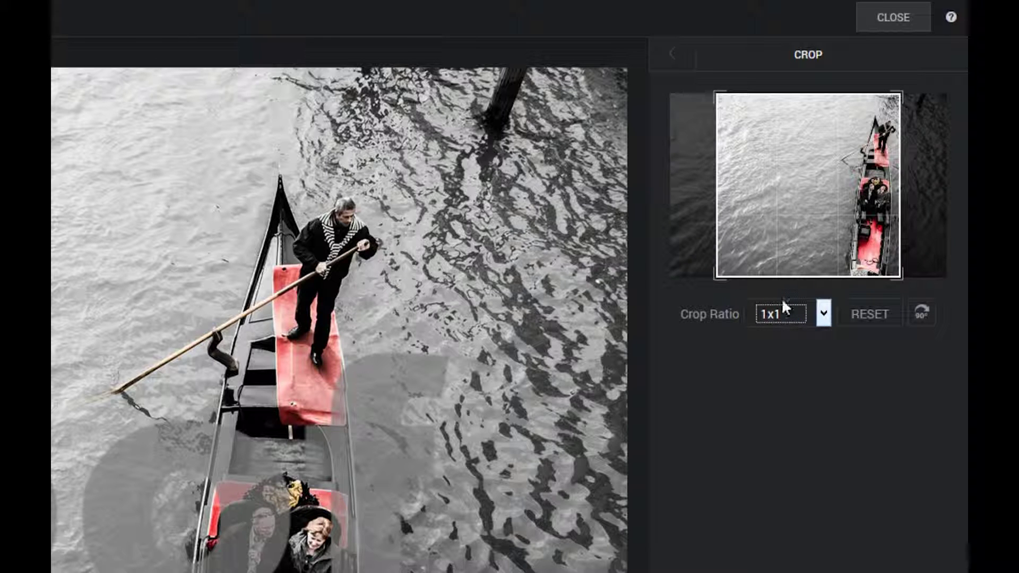
left_click_drag(817, 182, 846, 185)
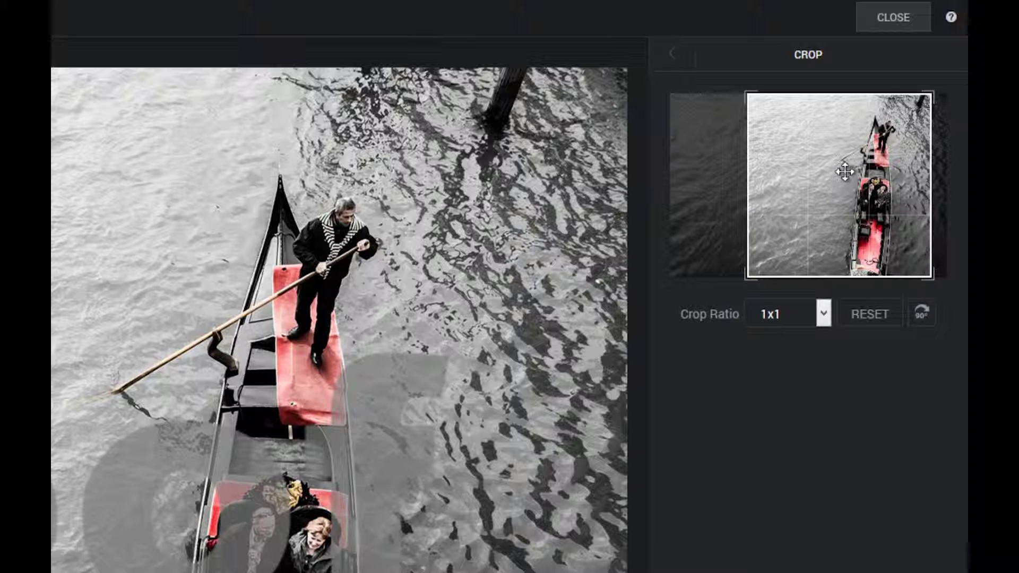
left_click_drag(837, 193, 832, 195)
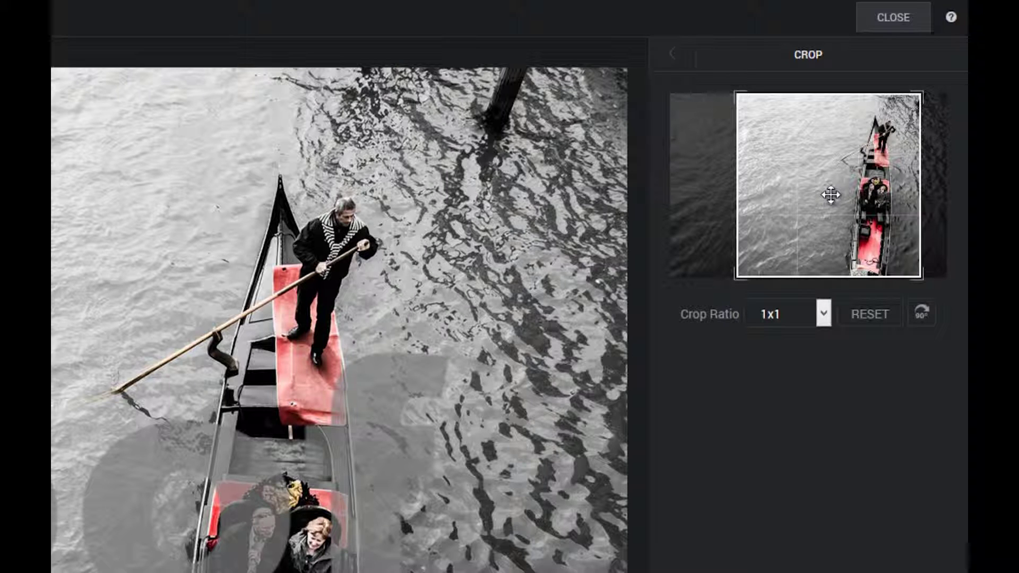
Try a 2x3 crop ratio turned to portrait, with the crop frame repositioned over the gondola.
left_click(823, 313)
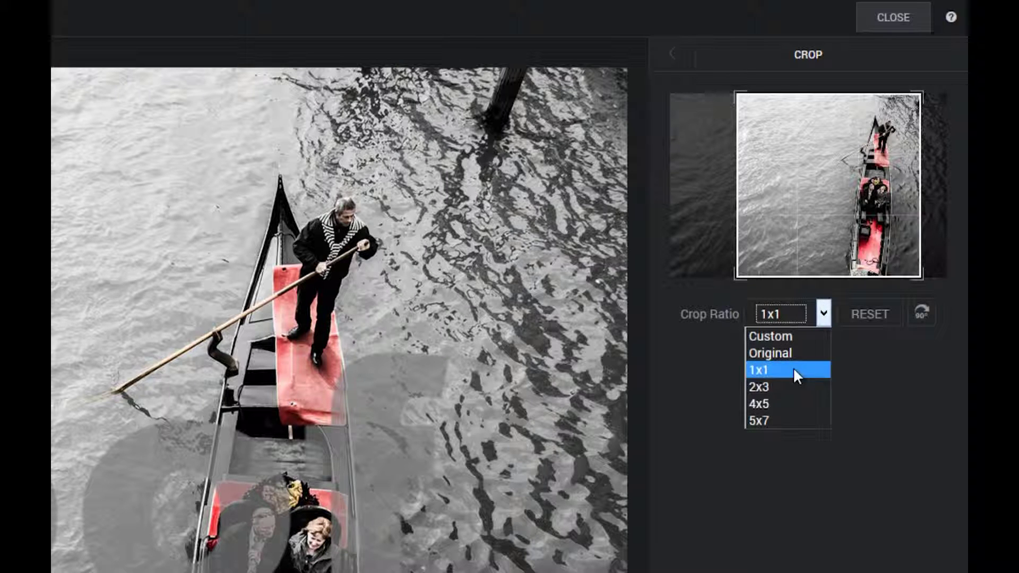
left_click(766, 388)
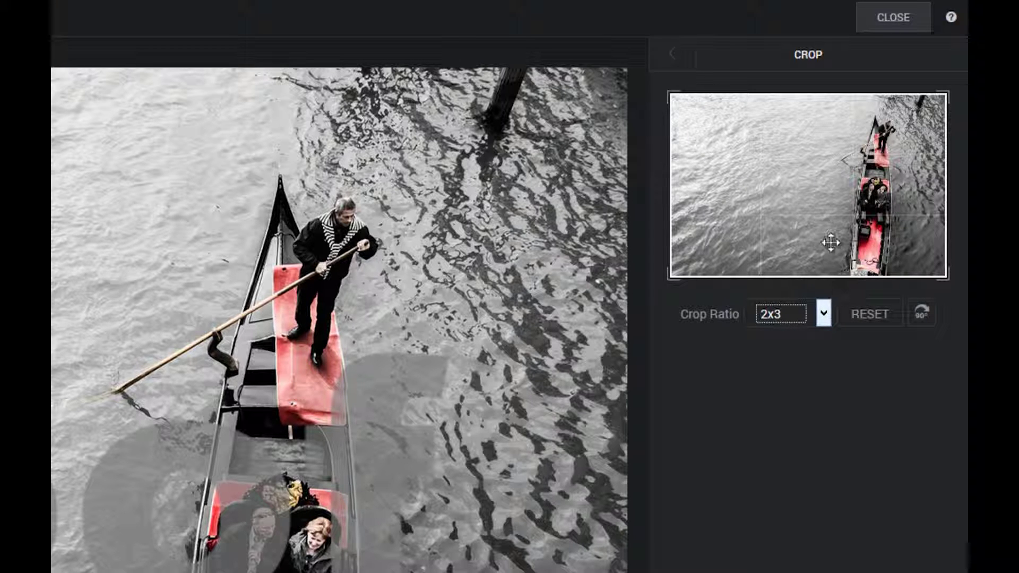
left_click(920, 319)
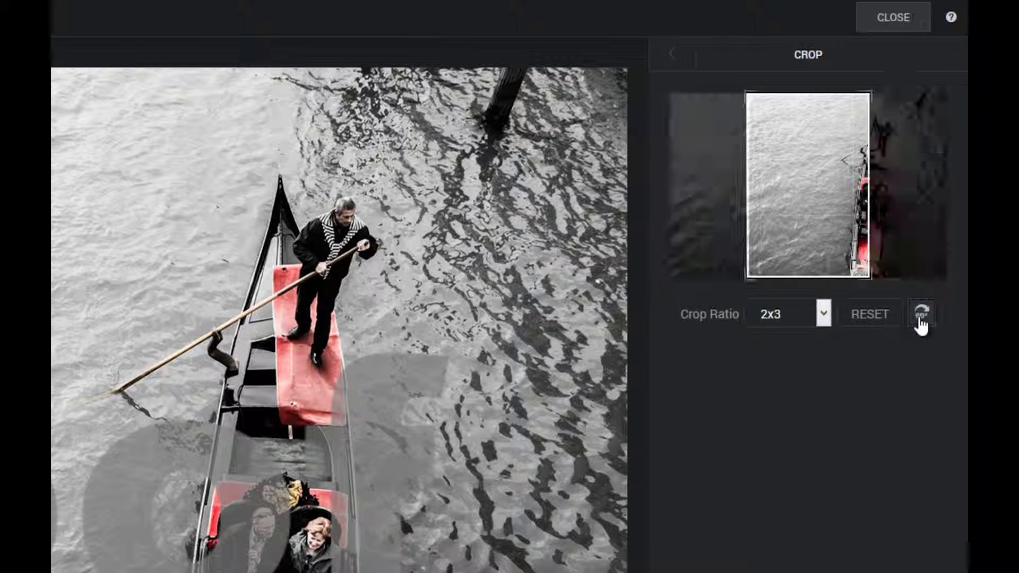
left_click_drag(854, 234, 894, 234)
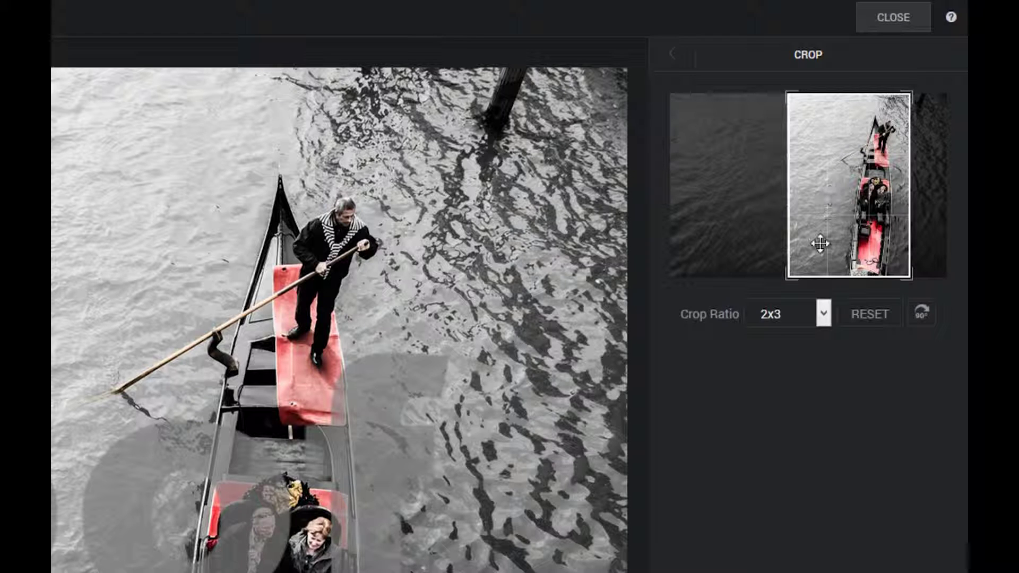
Try a 5x7 crop ratio turned to portrait and reposition the crop frame around the gondola.
left_click(824, 314)
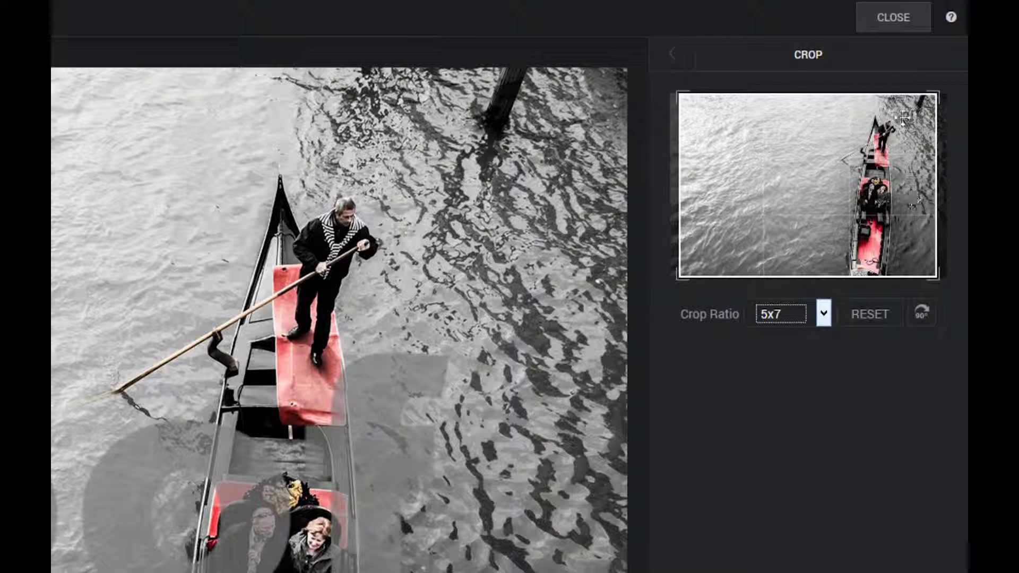
left_click(920, 318)
left_click_drag(852, 245, 894, 247)
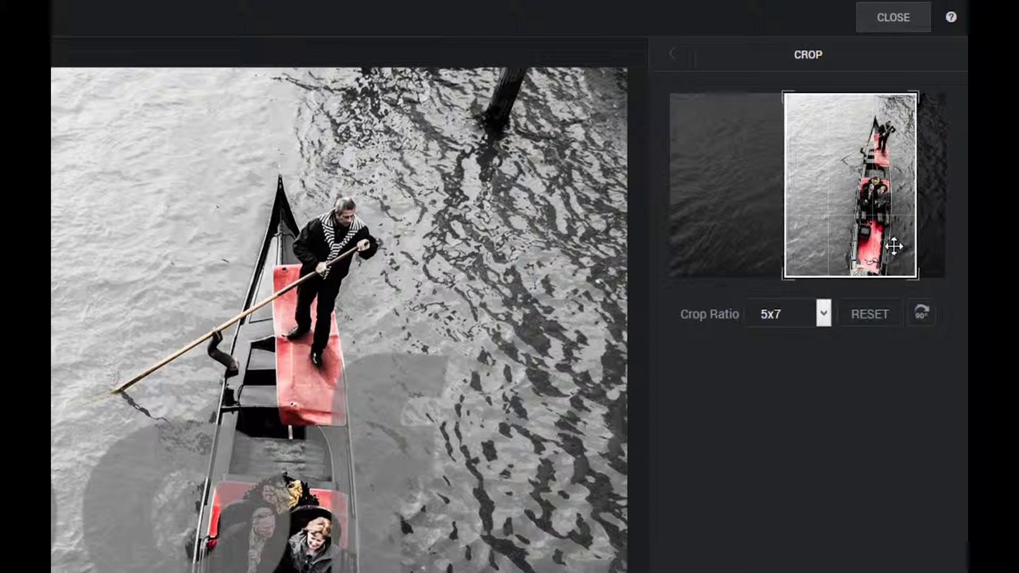
Set the crop ratio to 1x1, reposition the frame around the gondola, and save the permanent crop.
left_click(822, 313)
left_click(789, 369)
left_click_drag(841, 246, 866, 247)
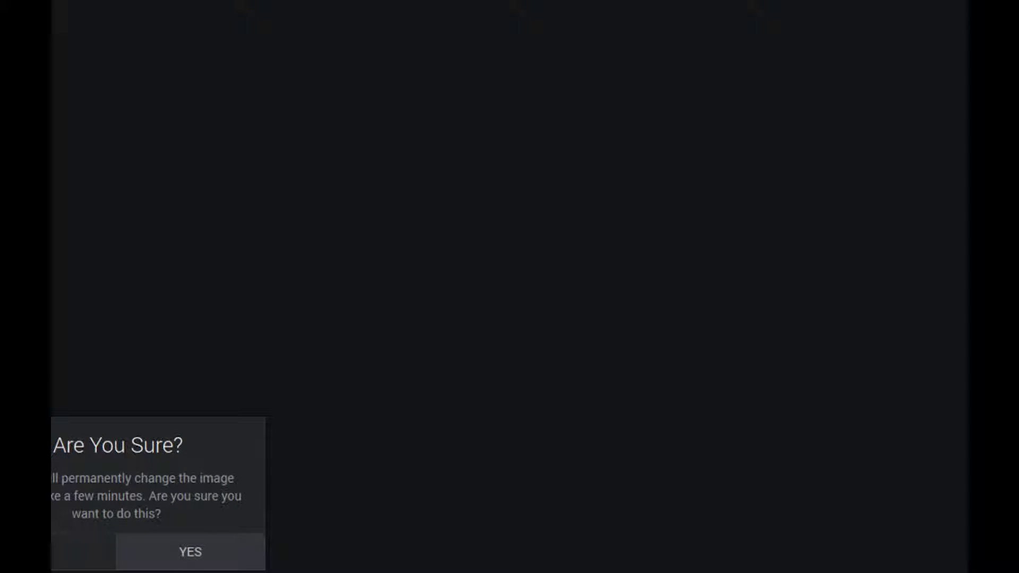
left_click(189, 559)
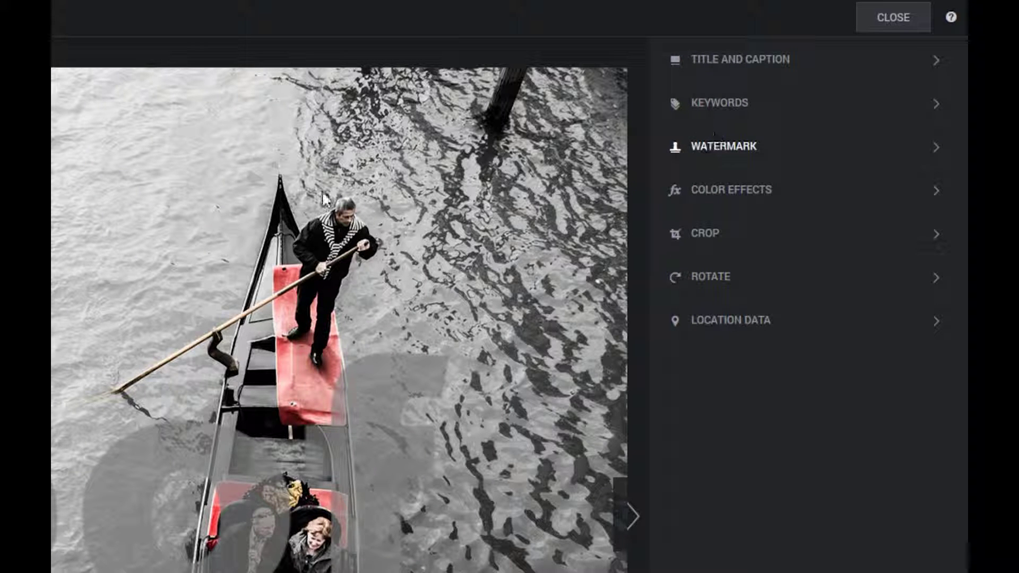
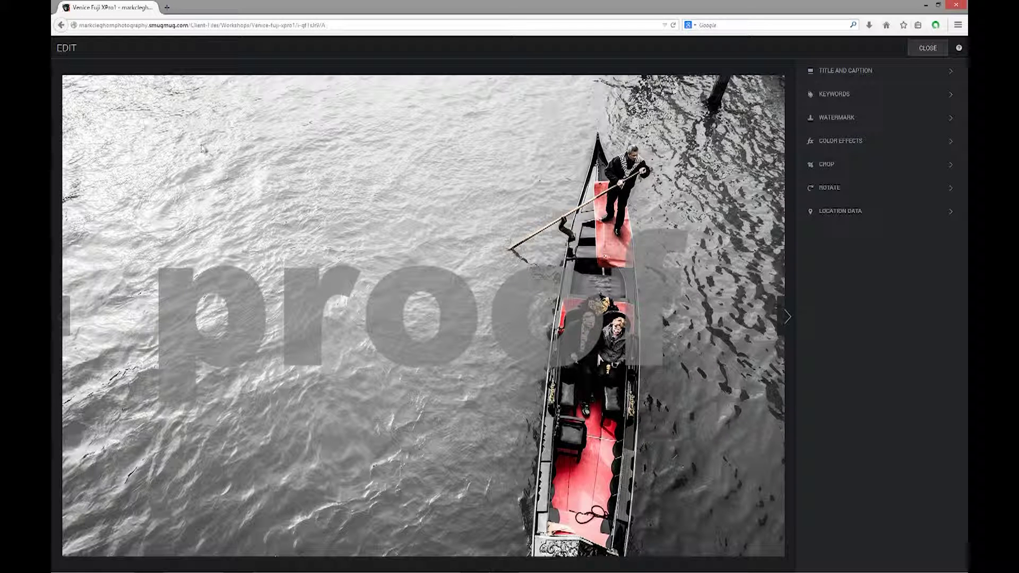
Review the rotate and flip options for the photo and leave without applying one.
left_click(827, 188)
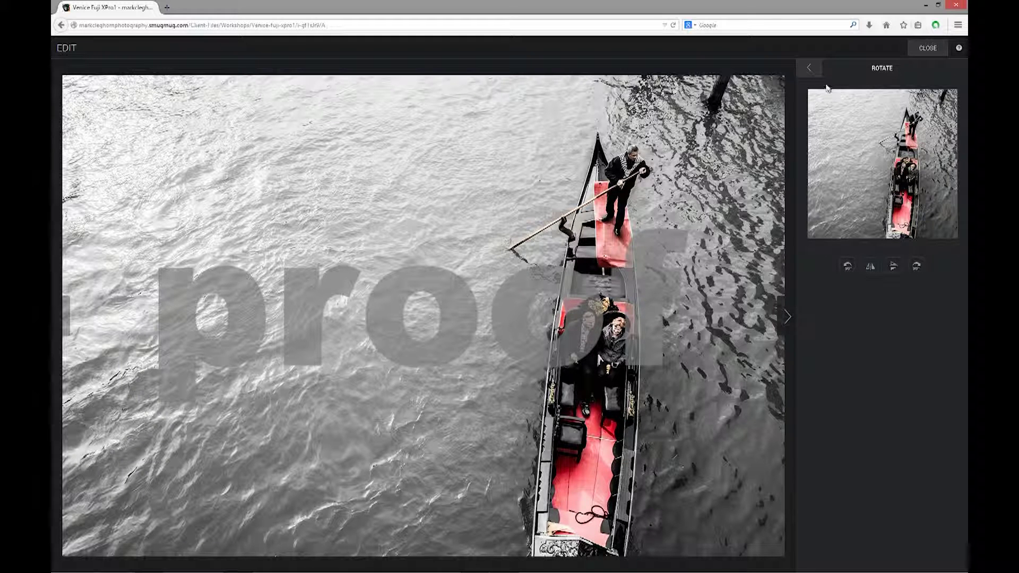
left_click(810, 68)
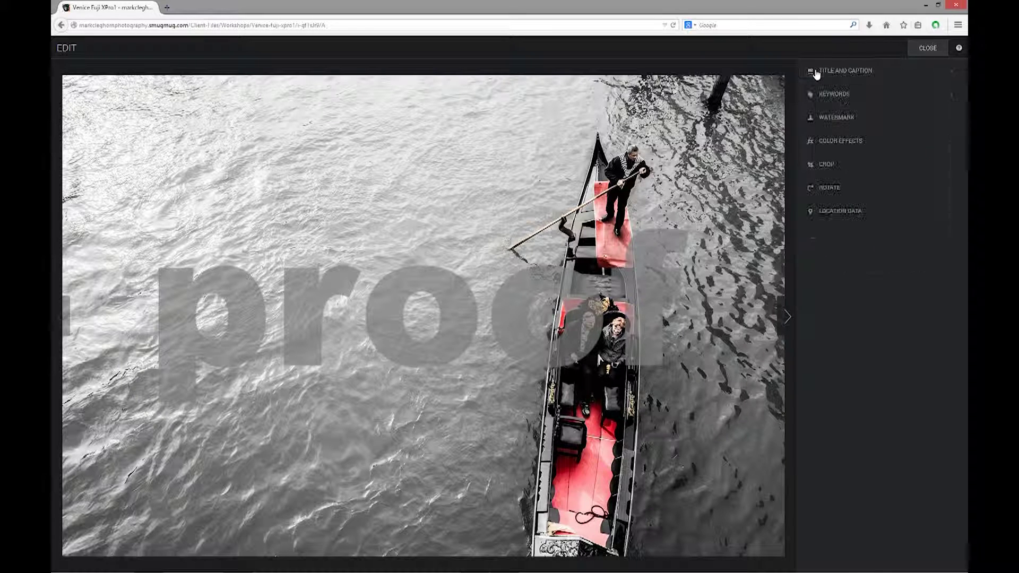
Open the map for setting the photo's location and search it for "venice italy".
left_click(848, 212)
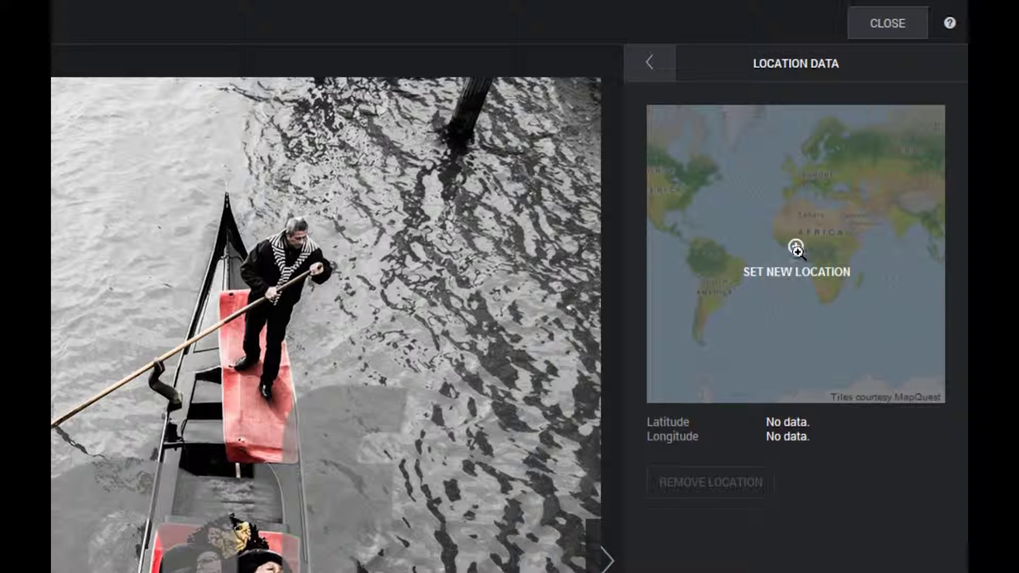
left_click(796, 246)
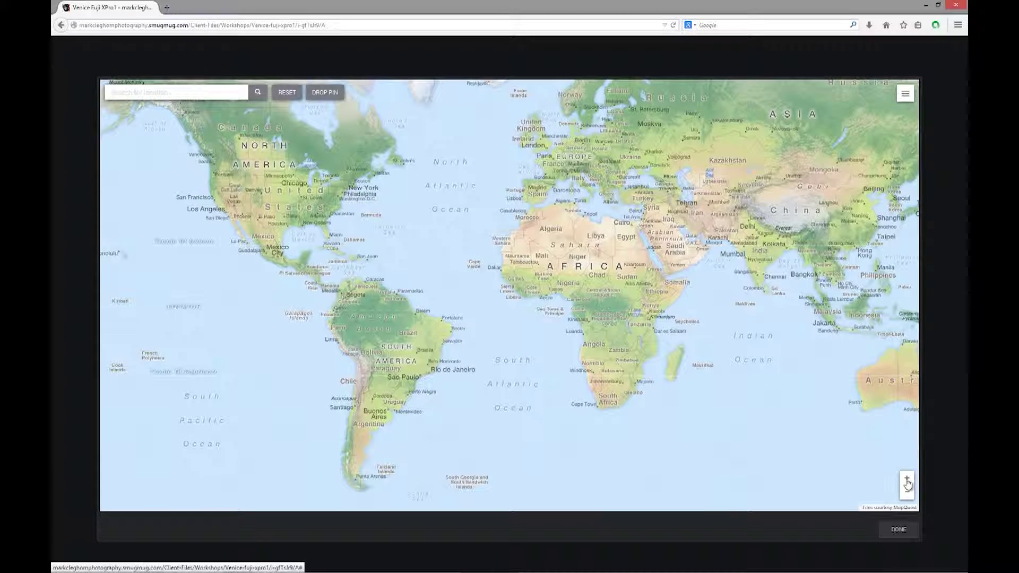
left_click(907, 480)
left_click(907, 479)
left_click(907, 492)
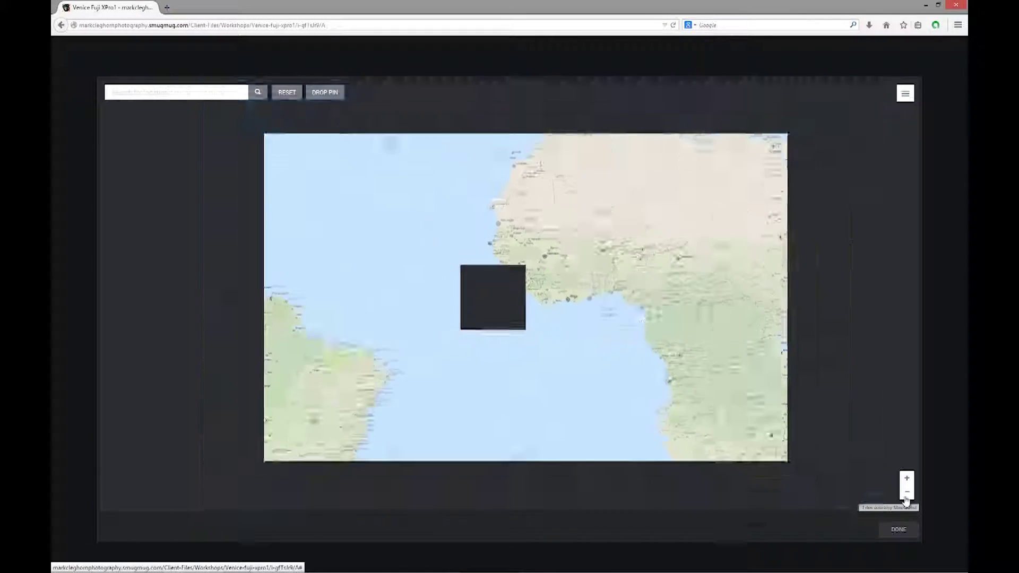
left_click(166, 91)
type("ve")
type("nice")
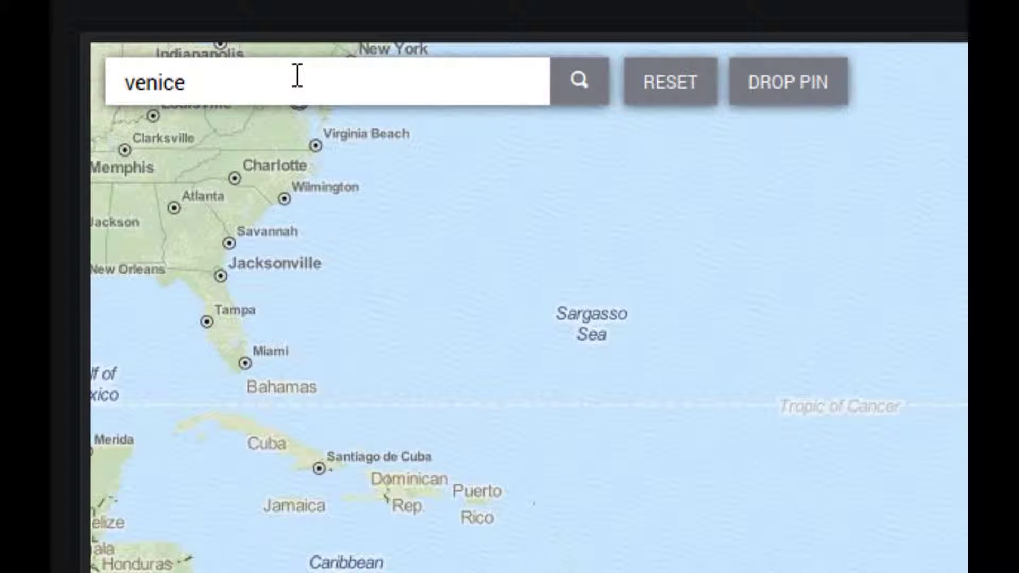
type(" italy")
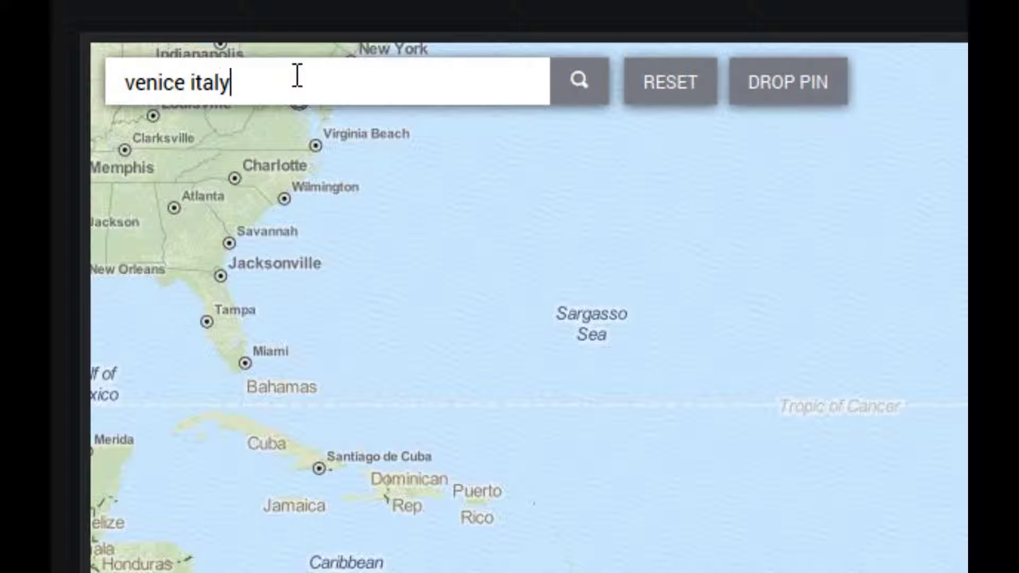
left_click(581, 82)
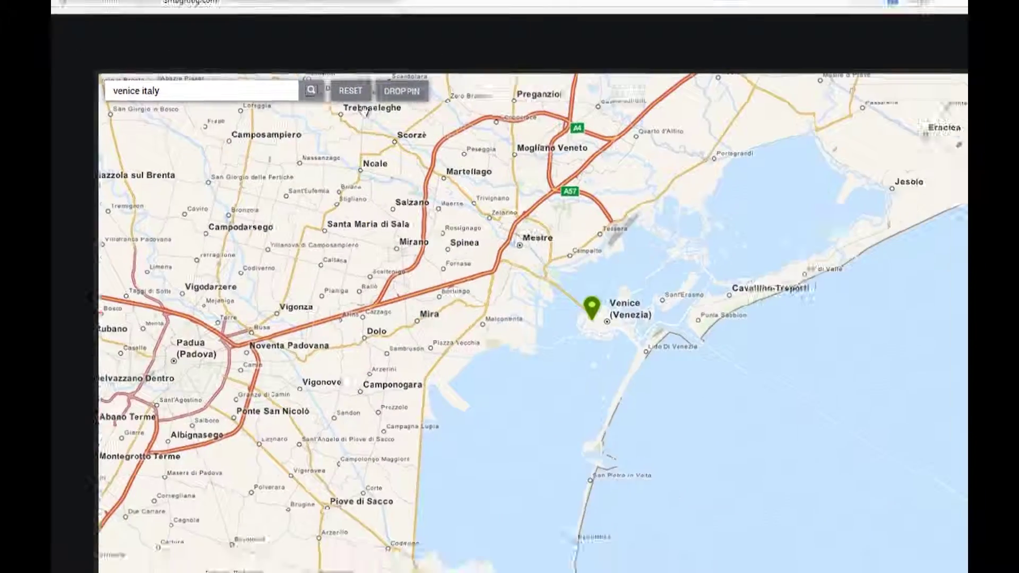
Move the location pin onto the Venice marker and save the photo's location data.
mouse_move(466, 255)
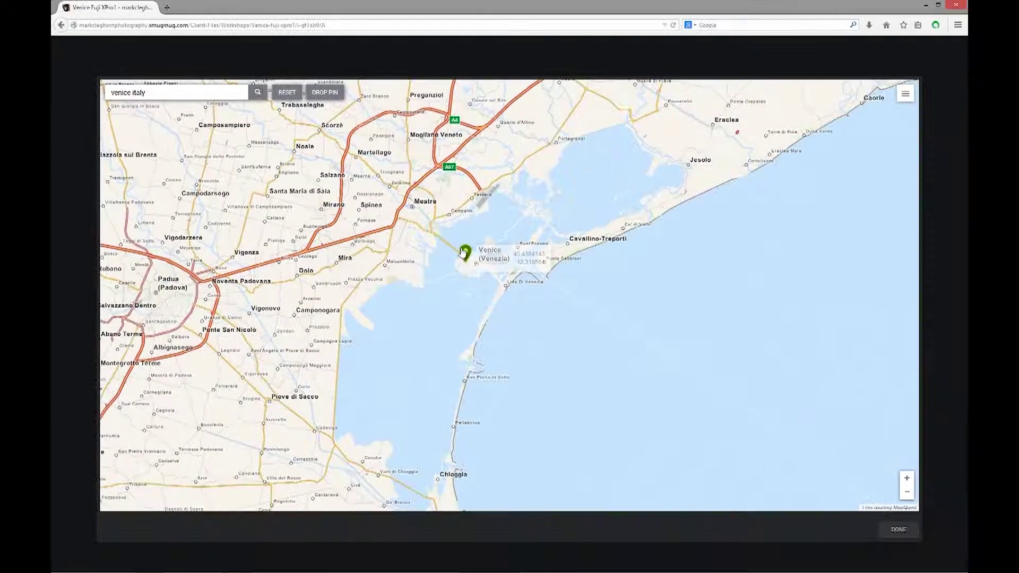
mouse_move(465, 256)
left_mouse_down()
mouse_move(509, 291)
mouse_move(479, 263)
left_mouse_up()
mouse_move(508, 295)
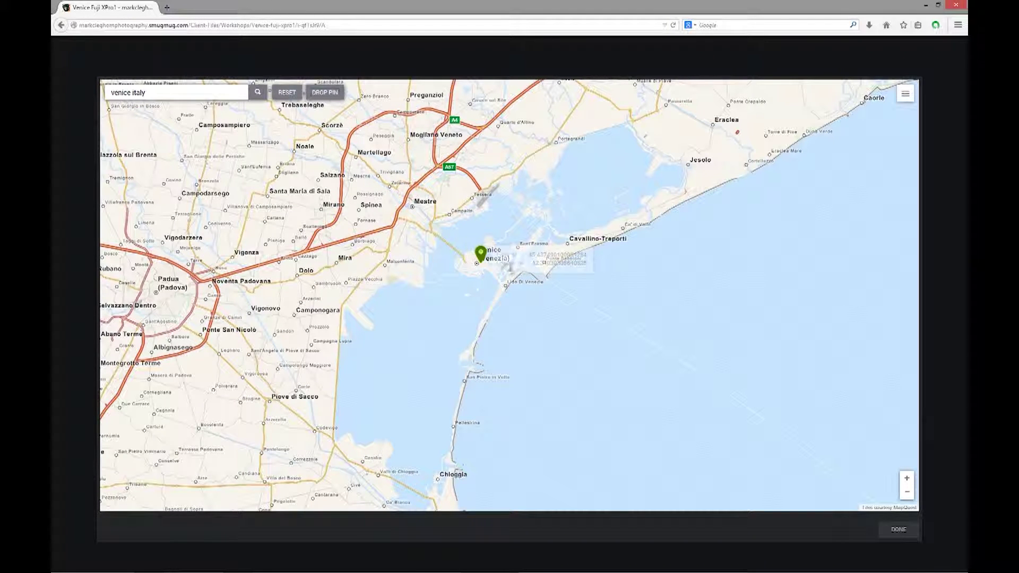
left_click(896, 529)
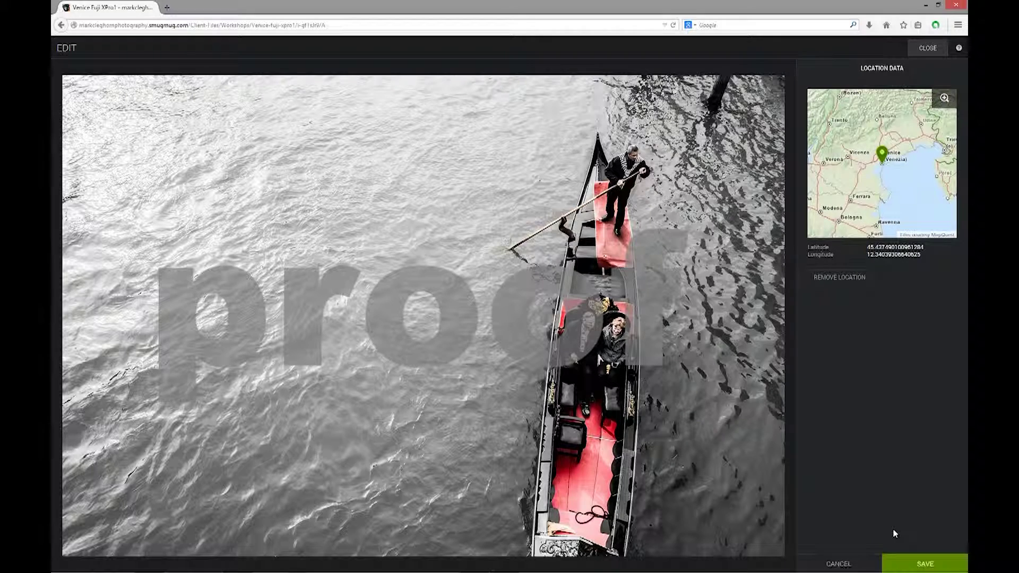
left_click(912, 564)
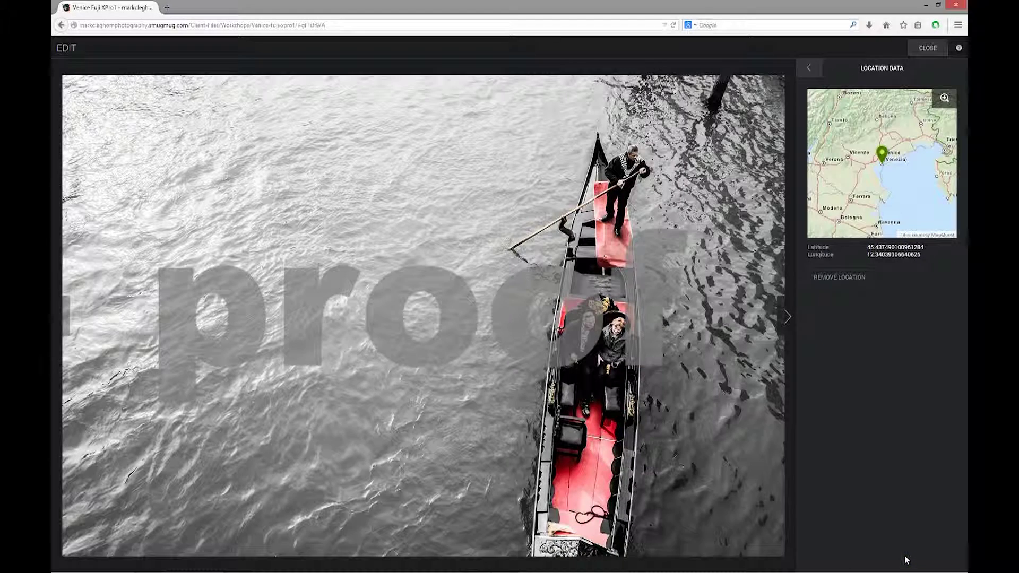
View the next photo in the editor, and exit the editor and enlarged view back to the gallery.
left_click(787, 317)
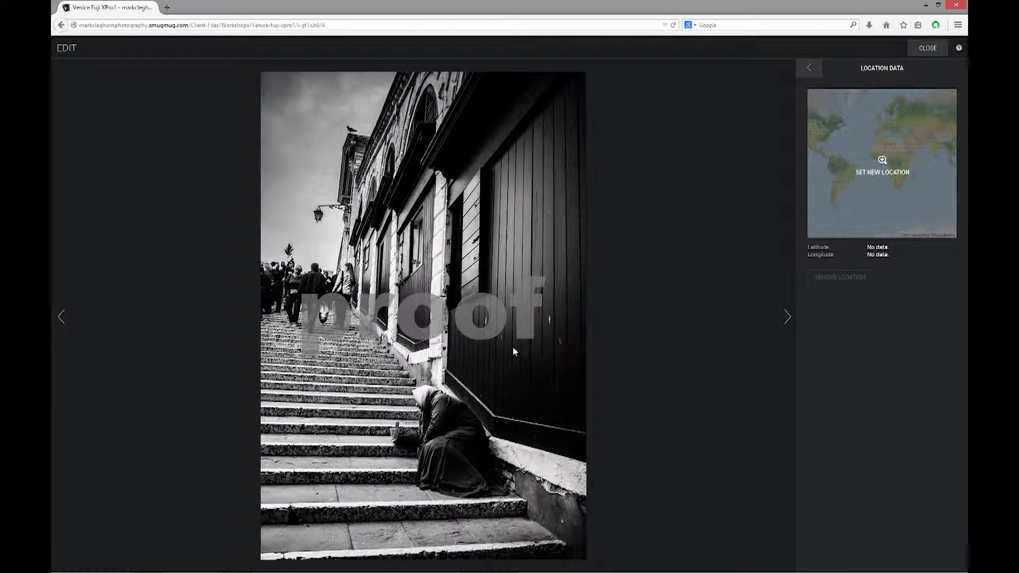
left_click(926, 48)
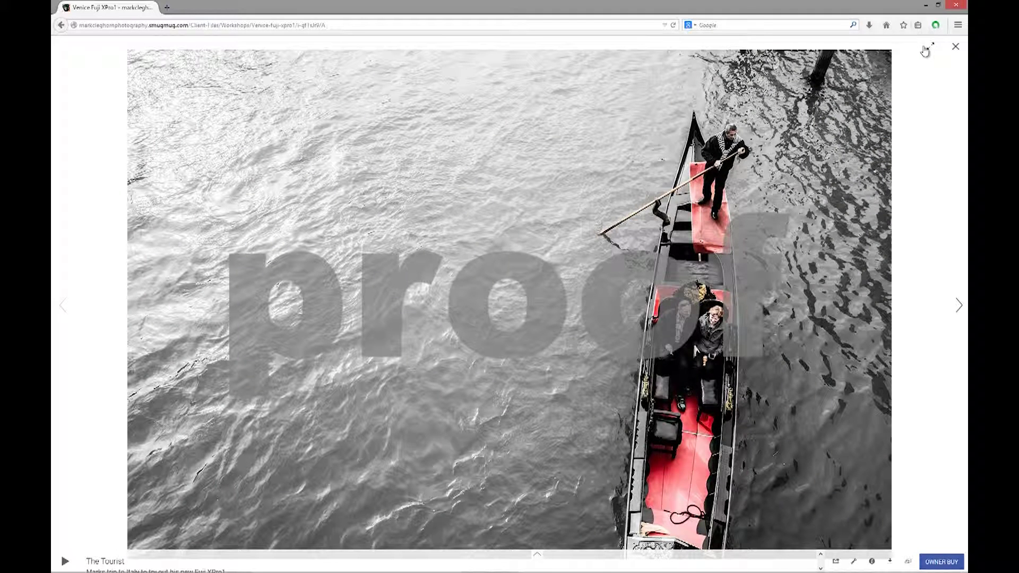
left_click(956, 47)
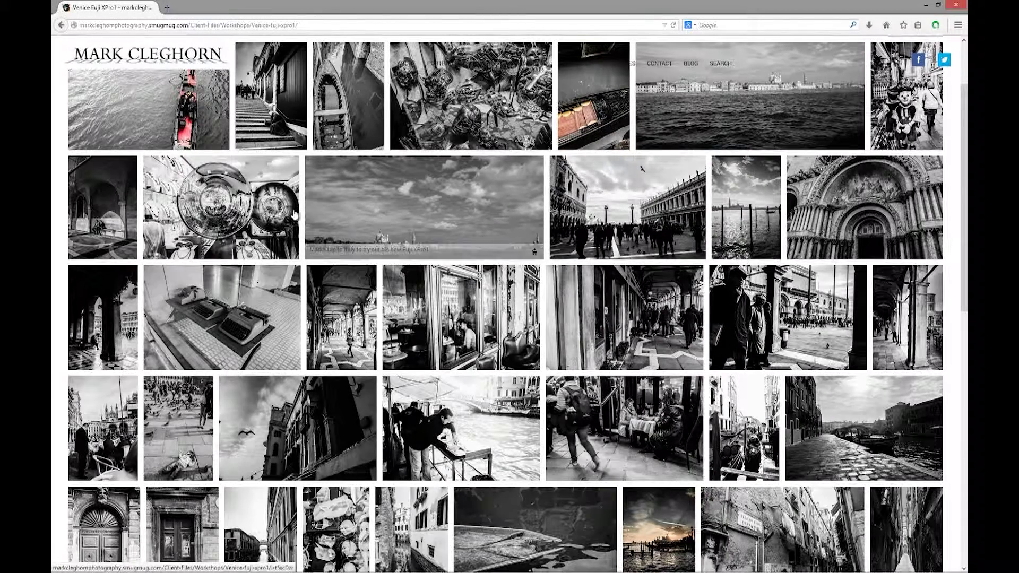
Reload the gallery and check the gondola photo's crop, title and watermark in the enlarged view.
left_click(674, 26)
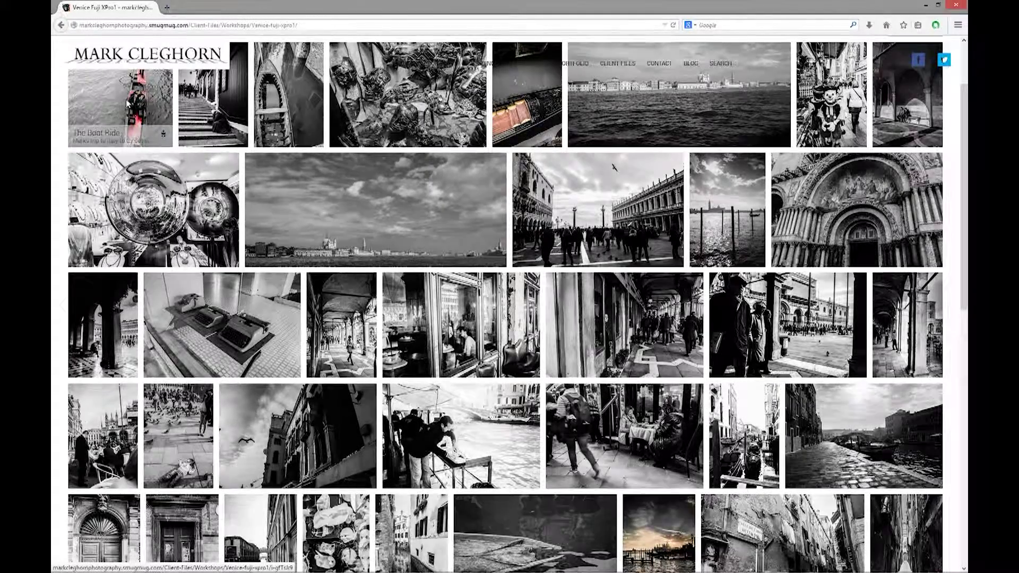
left_click(131, 101)
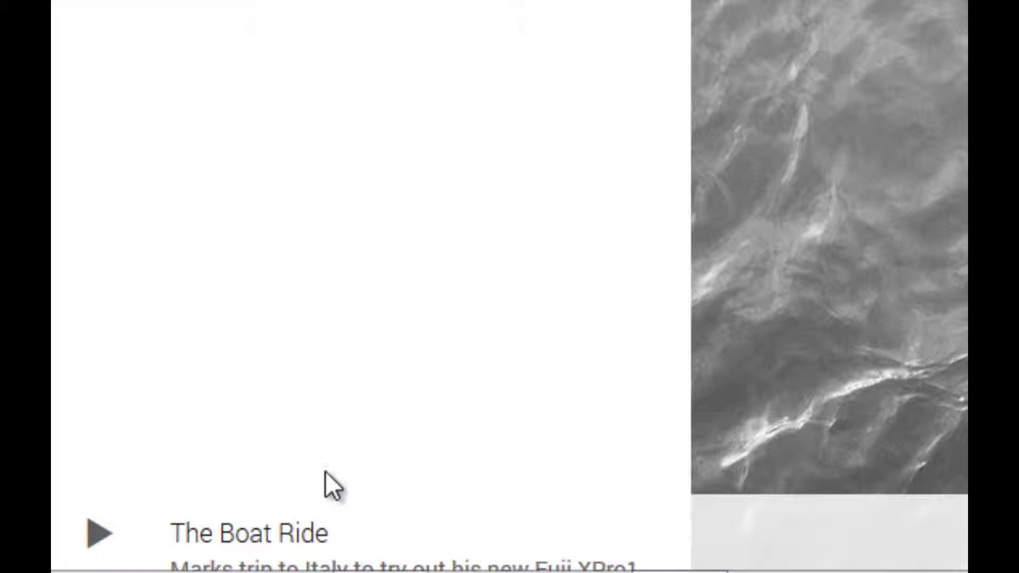
mouse_move(300, 541)
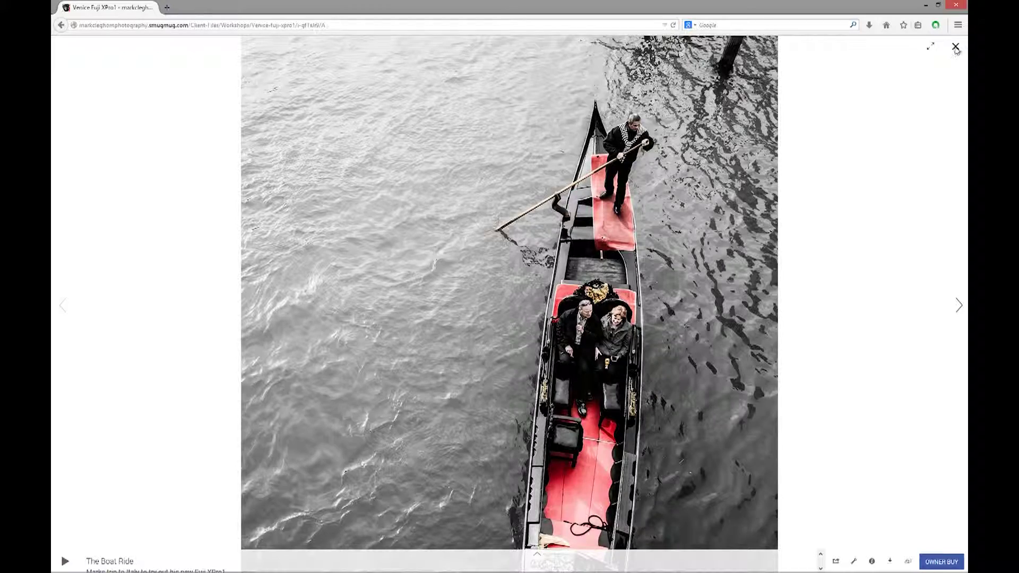
left_click(955, 47)
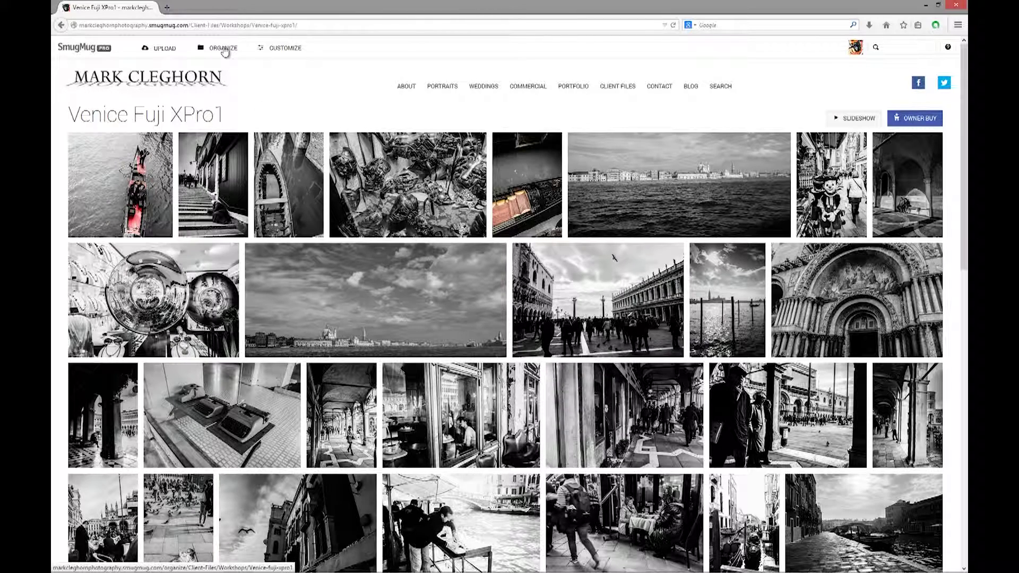
Select all photos of the Venice Fuji XPro1 gallery in the site organizer and open their title and caption for editing.
left_click(223, 48)
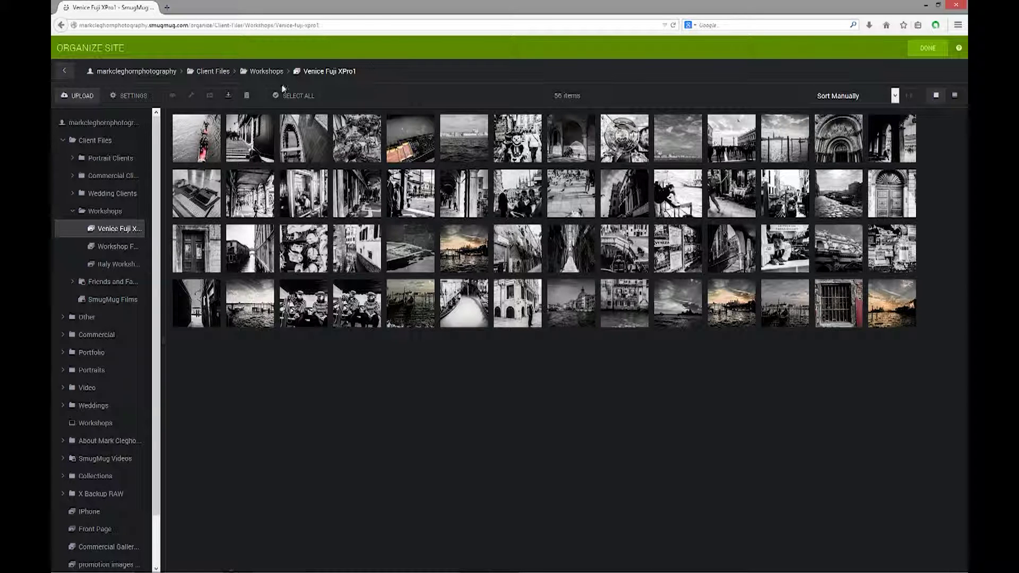
left_click(299, 98)
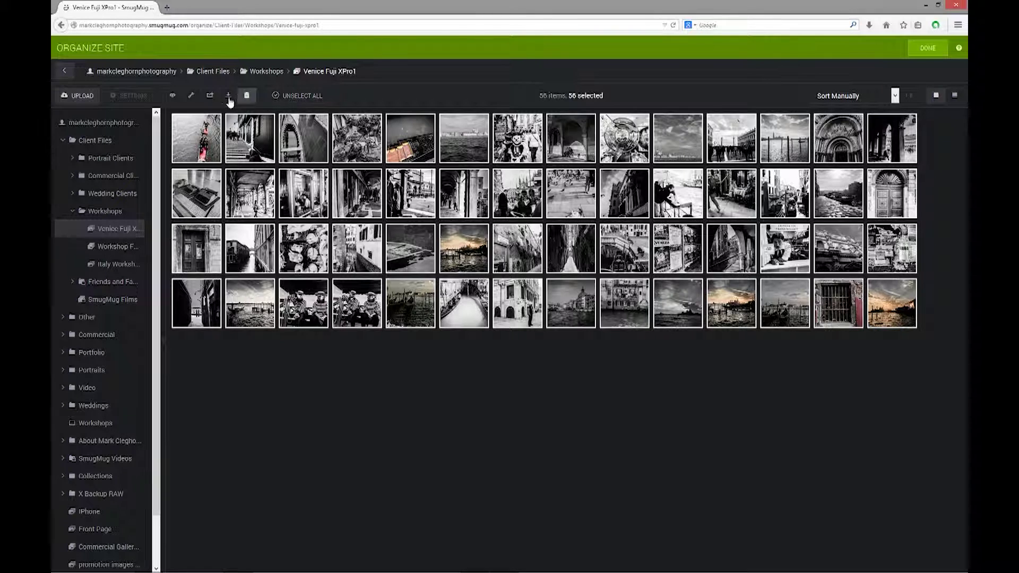
left_click(192, 98)
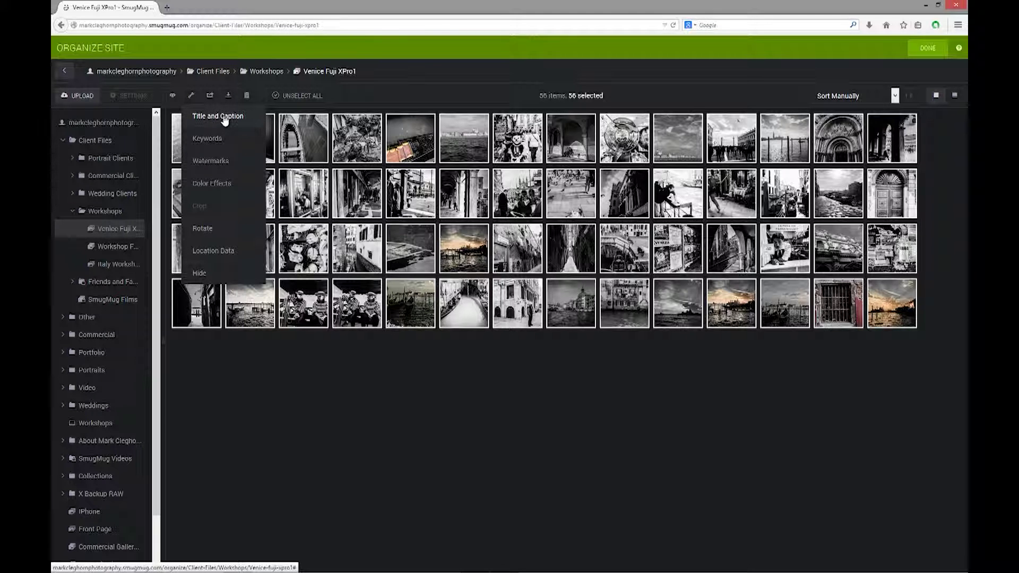
left_click(225, 117)
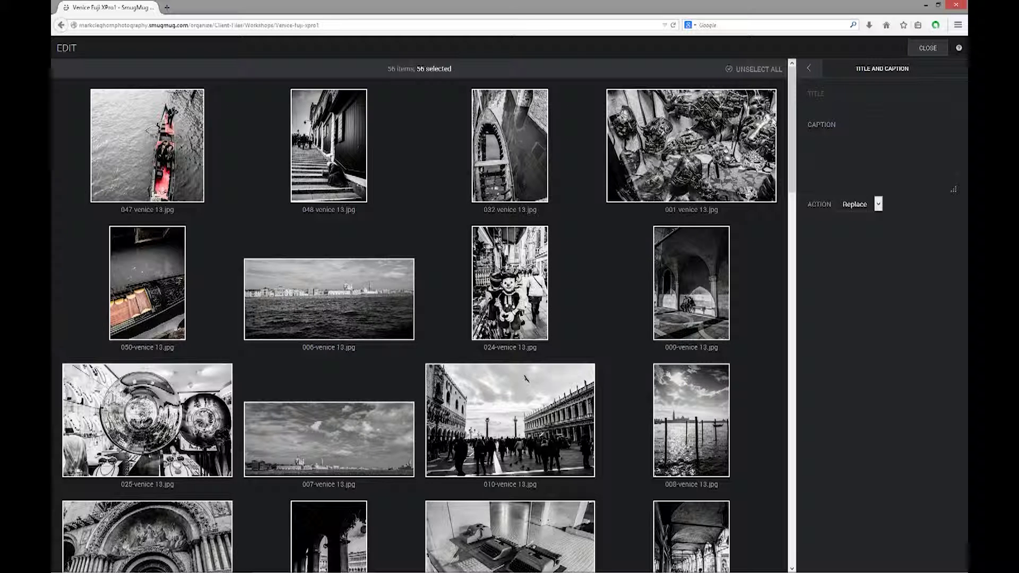
Narrow the selection to 001-venice 13.jpg and 024-venice 13.jpg with the title and caption fields open.
left_click(680, 164)
left_click(761, 69)
left_click(760, 69)
left_click(690, 158)
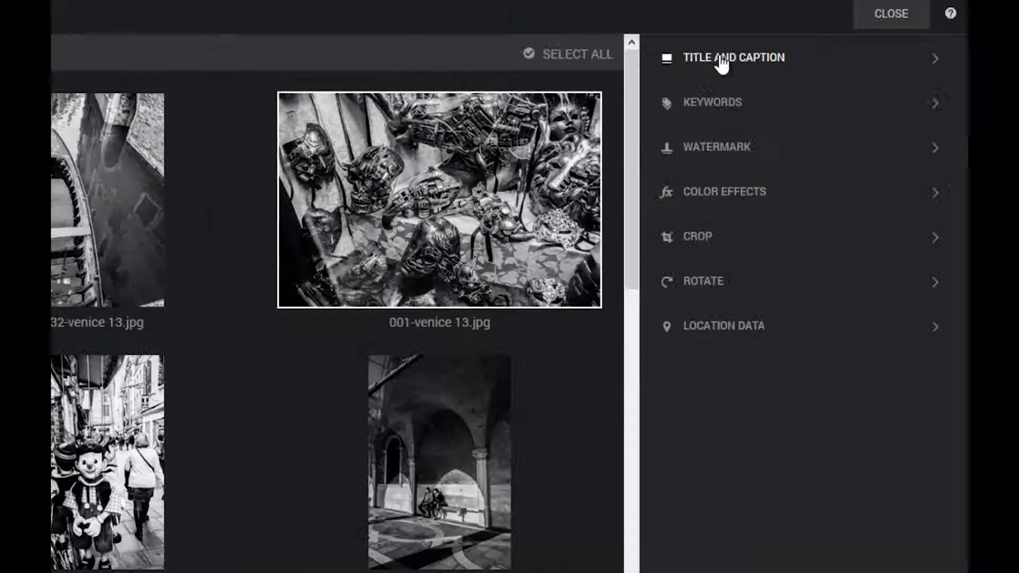
left_click(834, 74)
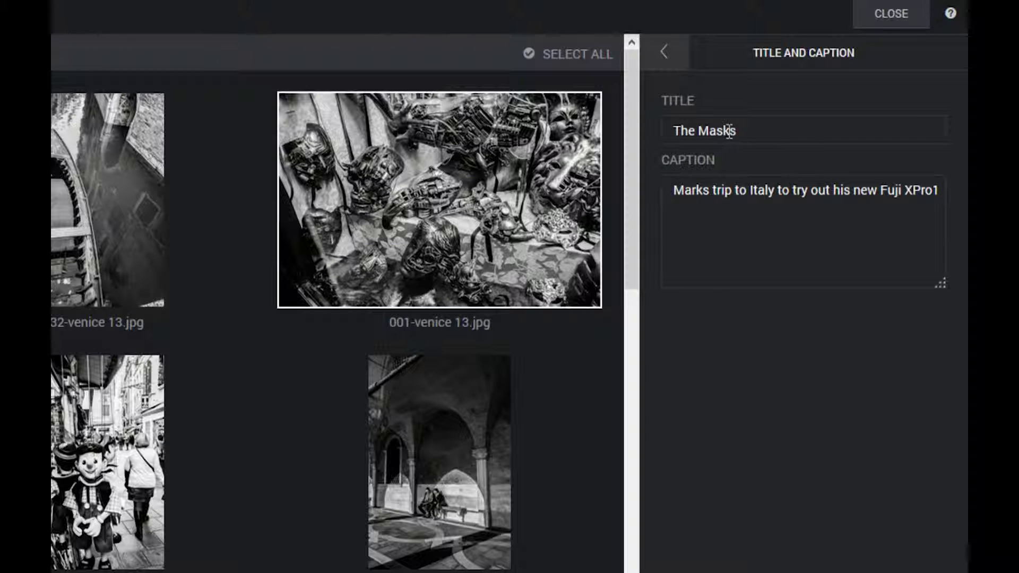
left_click(95, 462, "ctrl")
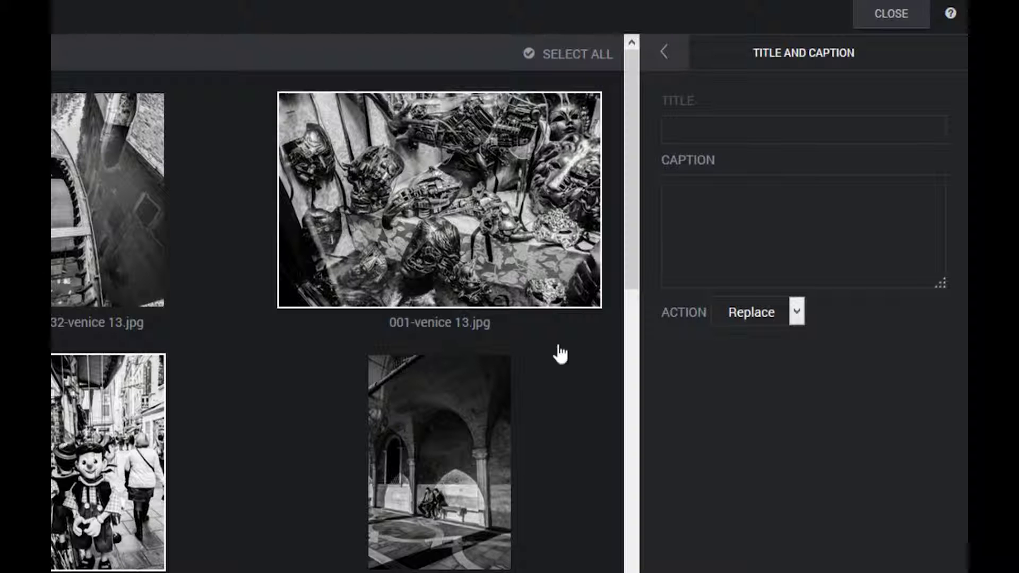
Leave only 024-venice 13.jpg selected, set its title to "The Puppet" and save the change.
left_click(399, 225, "ctrl")
left_click(697, 131)
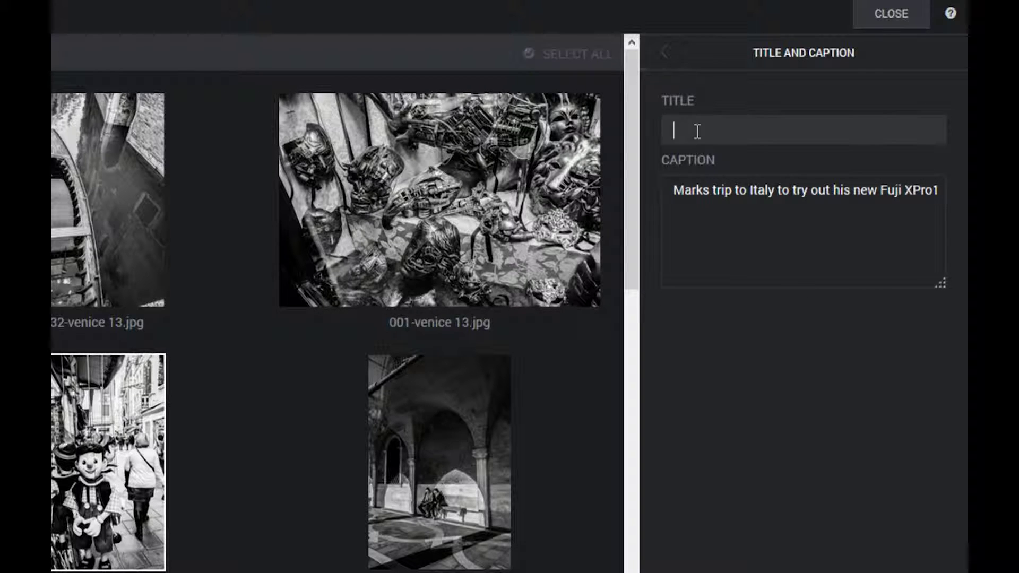
type("The Puppet")
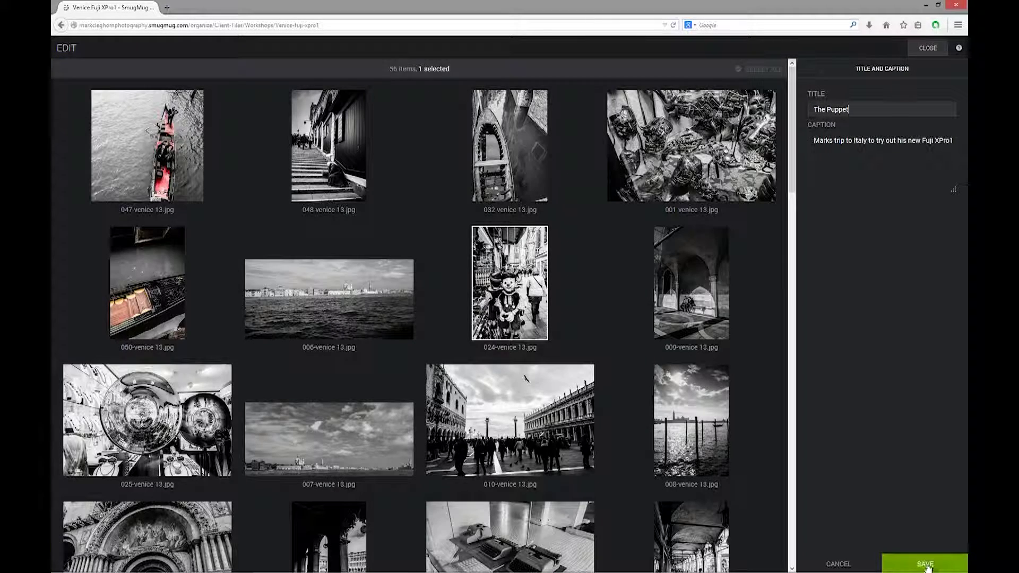
left_click(920, 566)
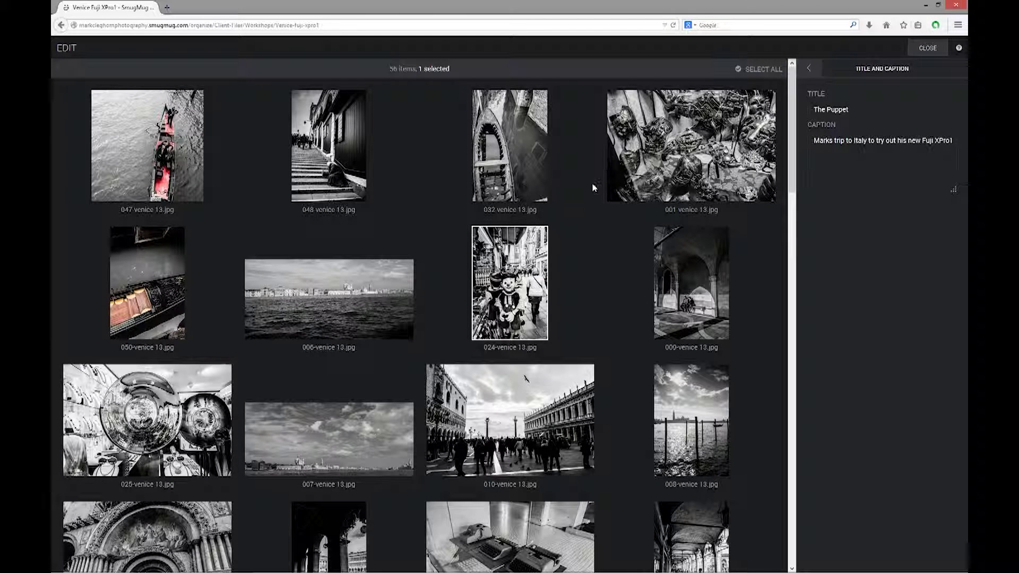
Select all gallery photos and add the existing copyright, Italy, Venice and Fuji keywords to every one of them.
left_click(758, 71)
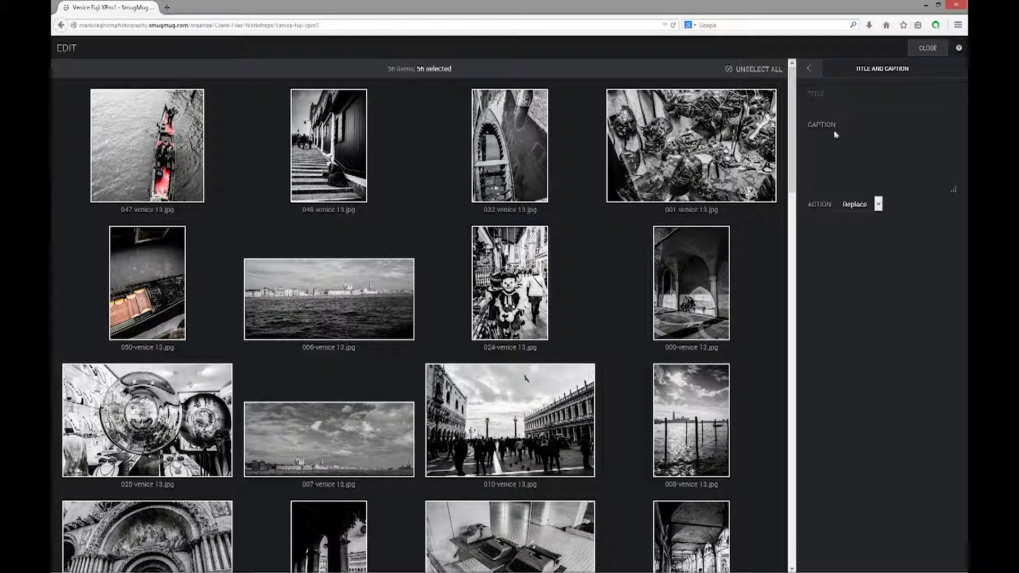
left_click(809, 69)
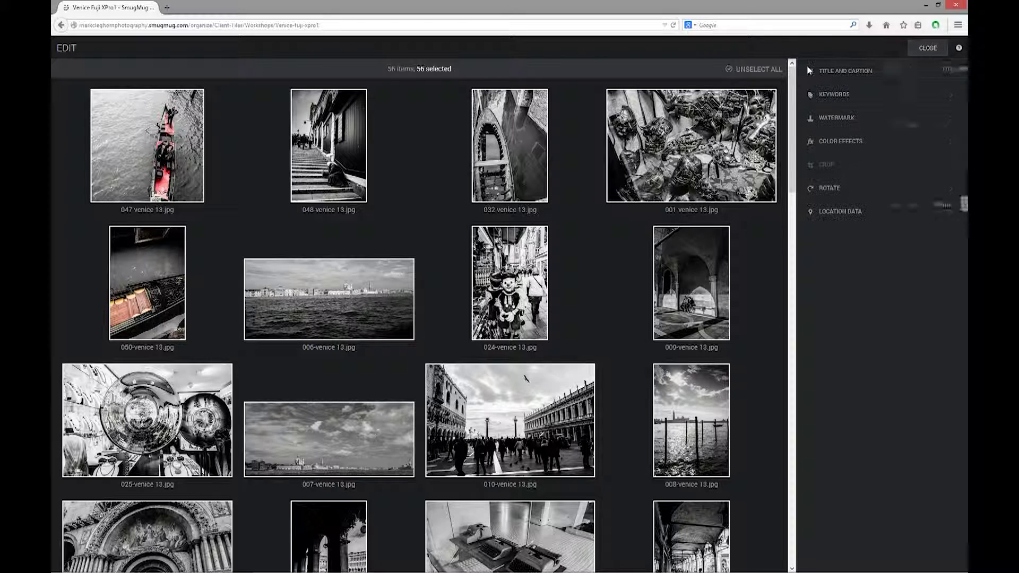
left_click(826, 96)
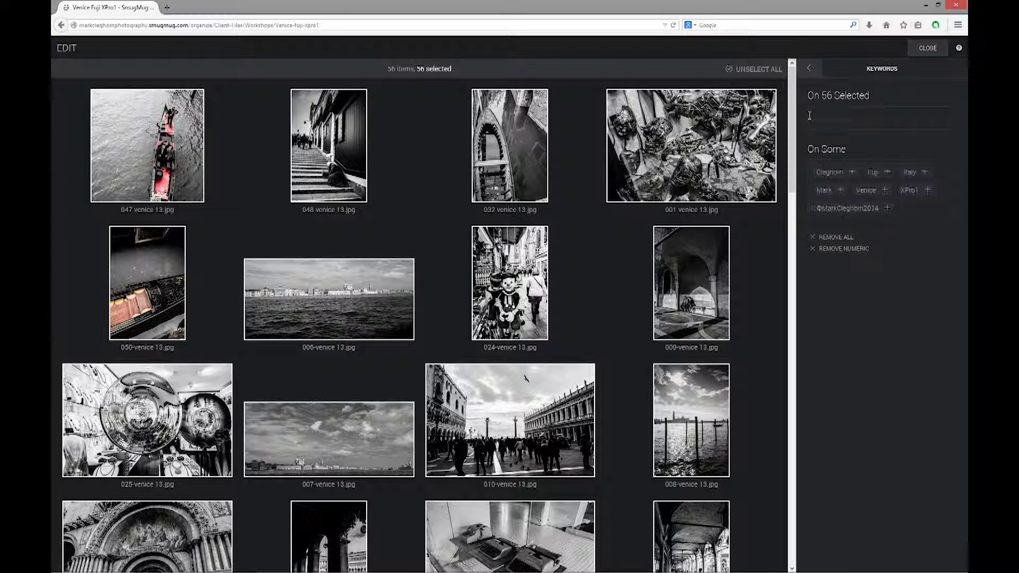
mouse_move(817, 174)
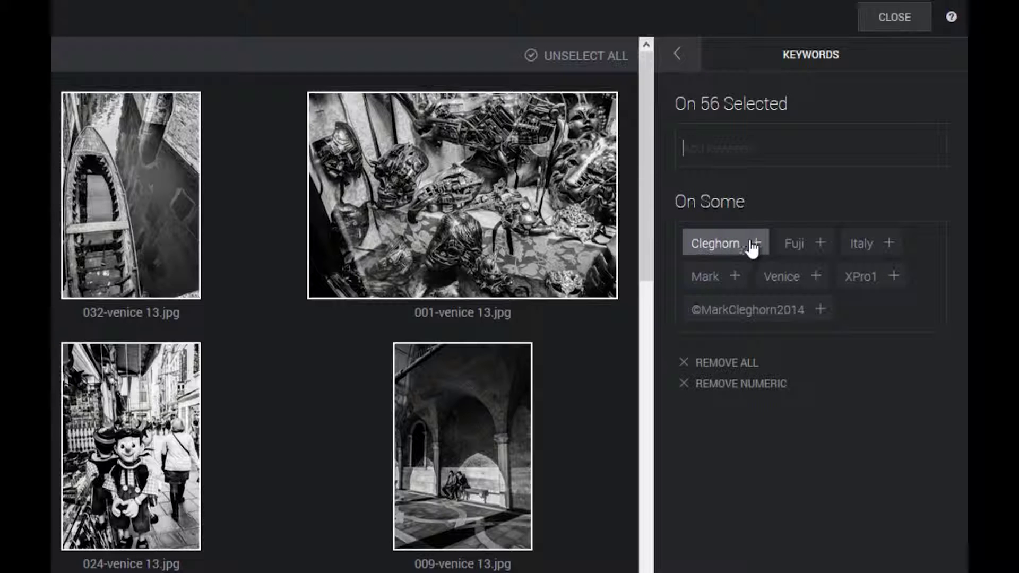
left_click(821, 309)
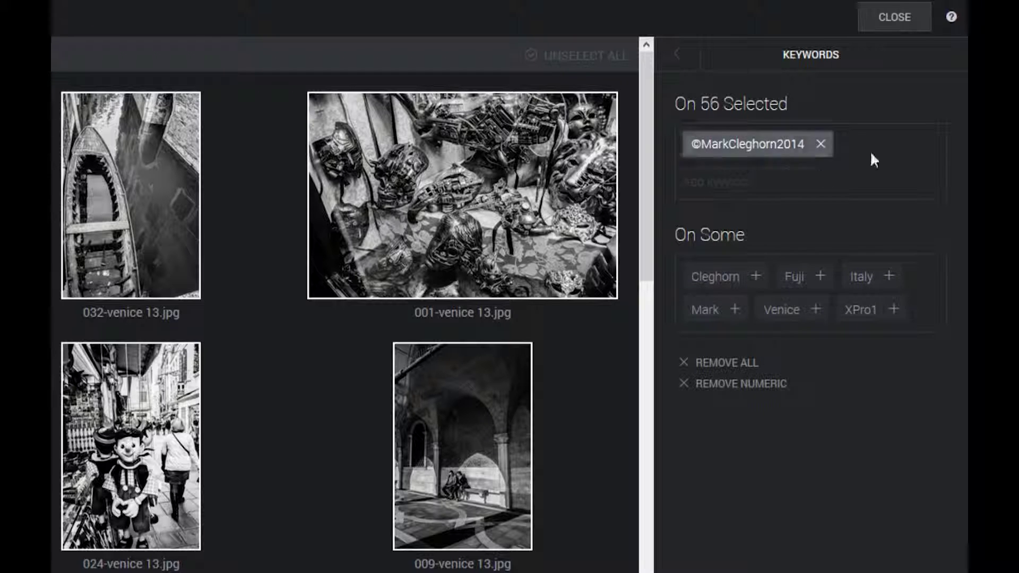
left_click(889, 278)
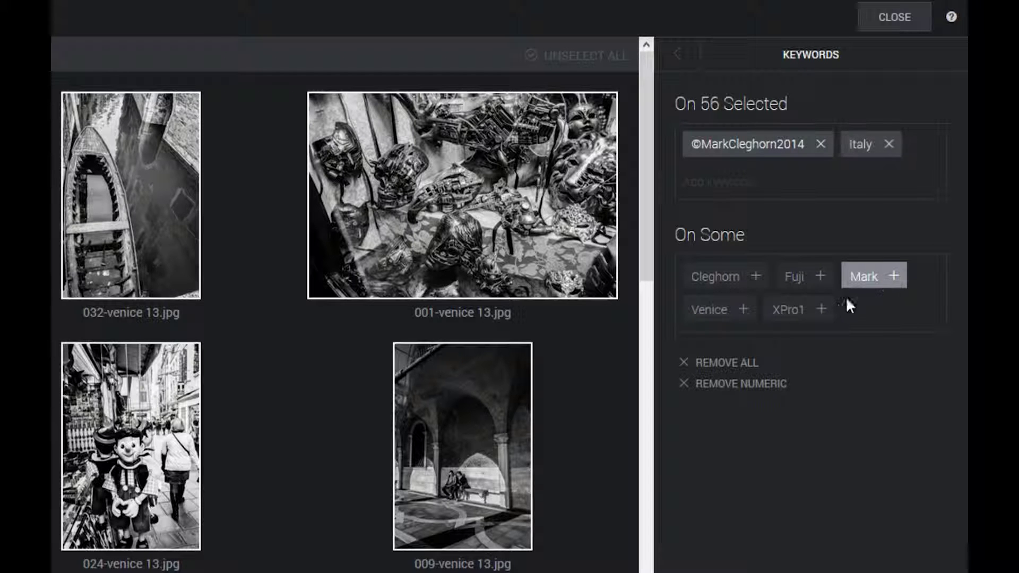
left_click(743, 309)
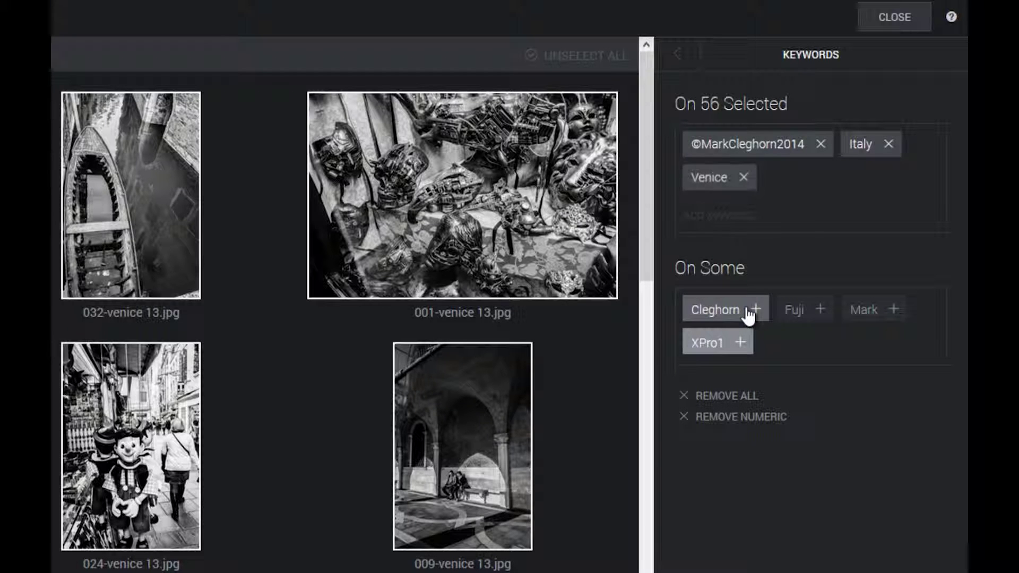
left_click(820, 310)
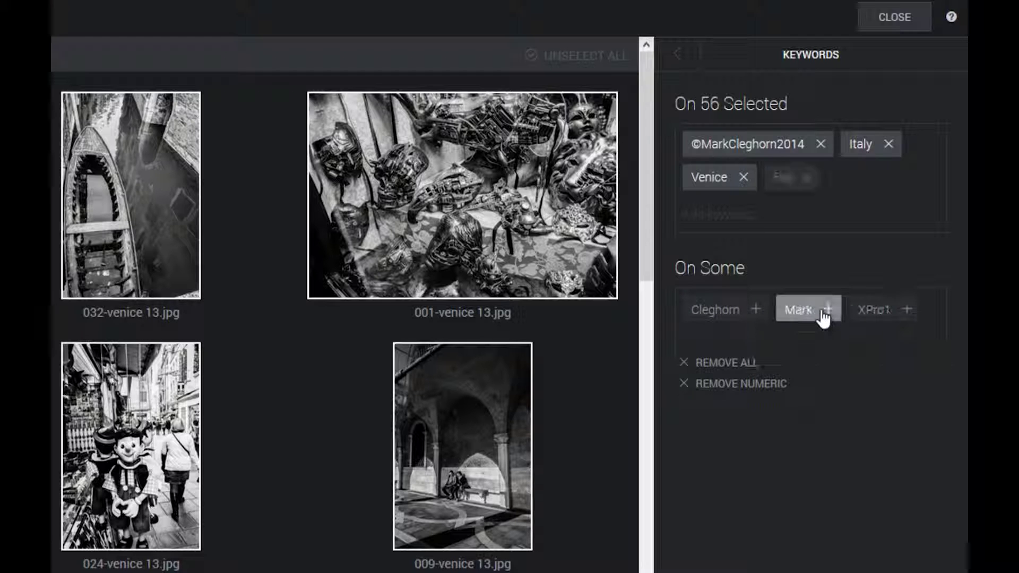
Add the new keyword XPRO1 to all selected photos and save the keywords.
left_click(786, 212)
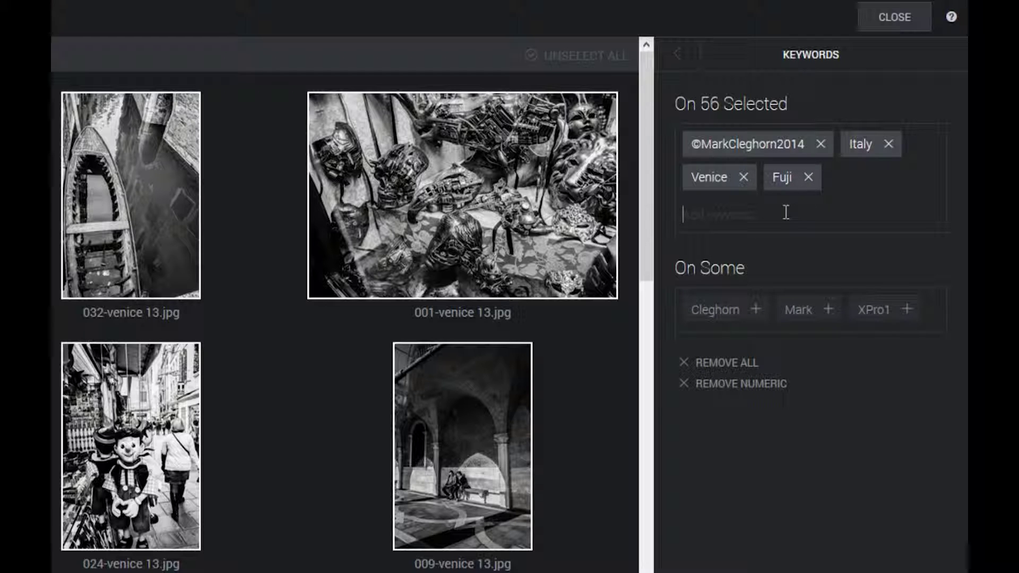
type("XPRO")
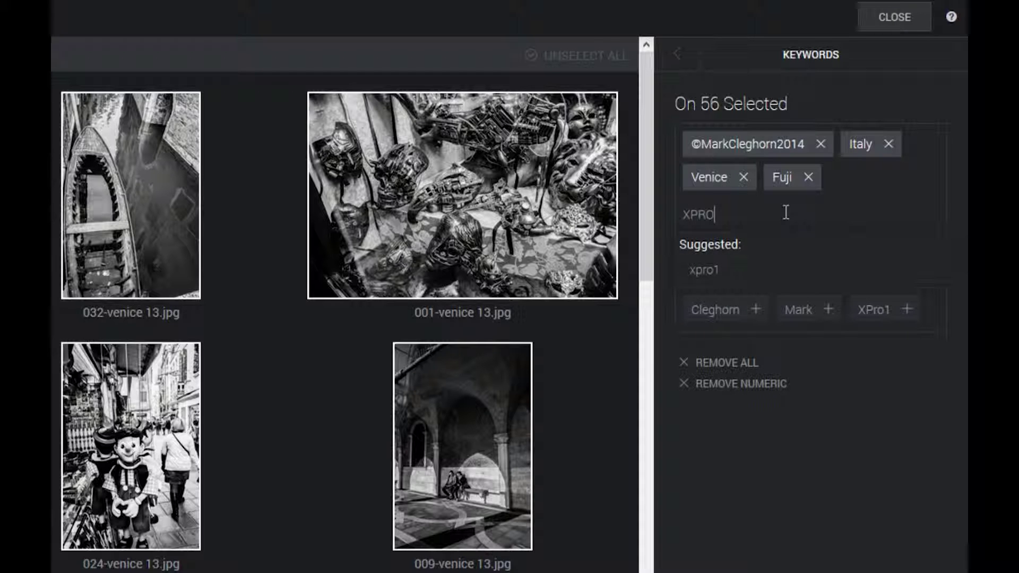
type("1")
key("Return")
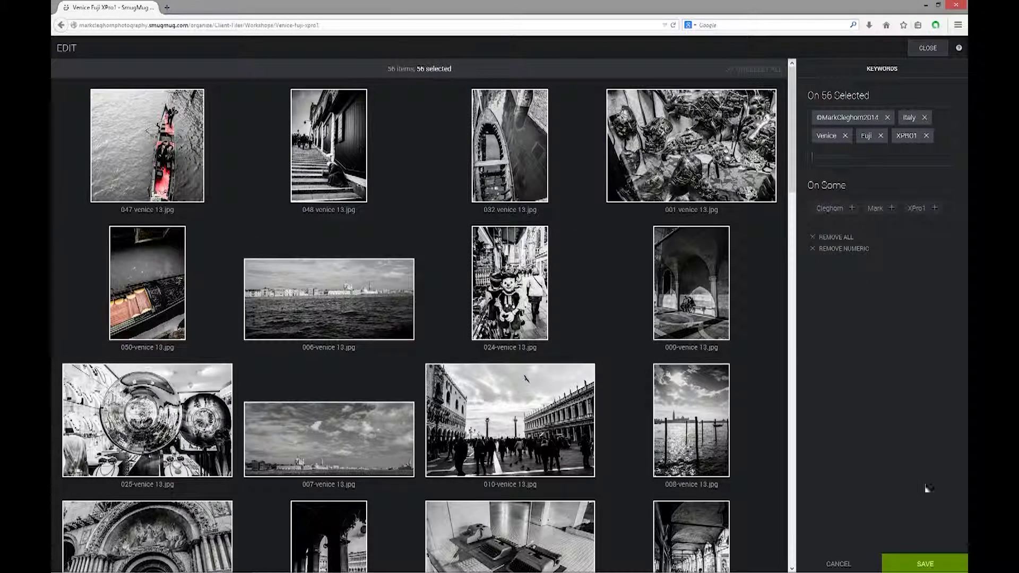
left_click(927, 563)
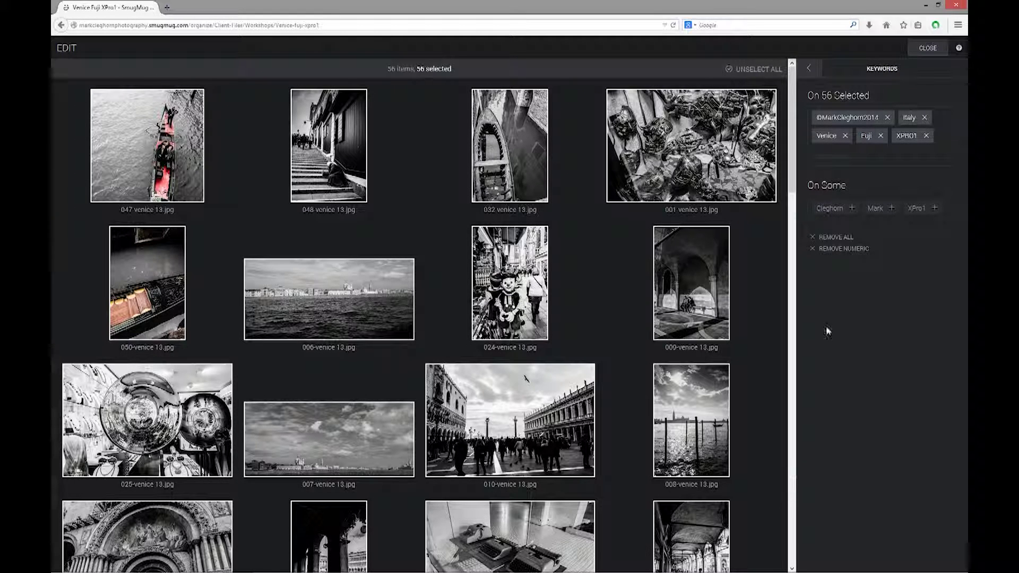
Exclude 047-venice 13.jpg from the selection, set the watermark of all the other photos to Remove and save.
left_click_drag(794, 154, 797, 129)
left_click(809, 68)
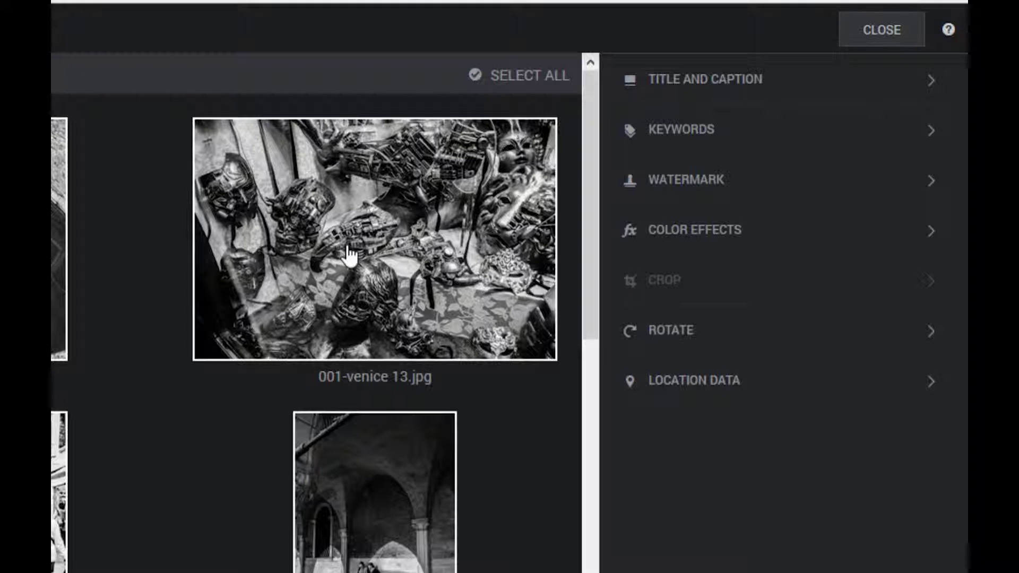
left_click(705, 185)
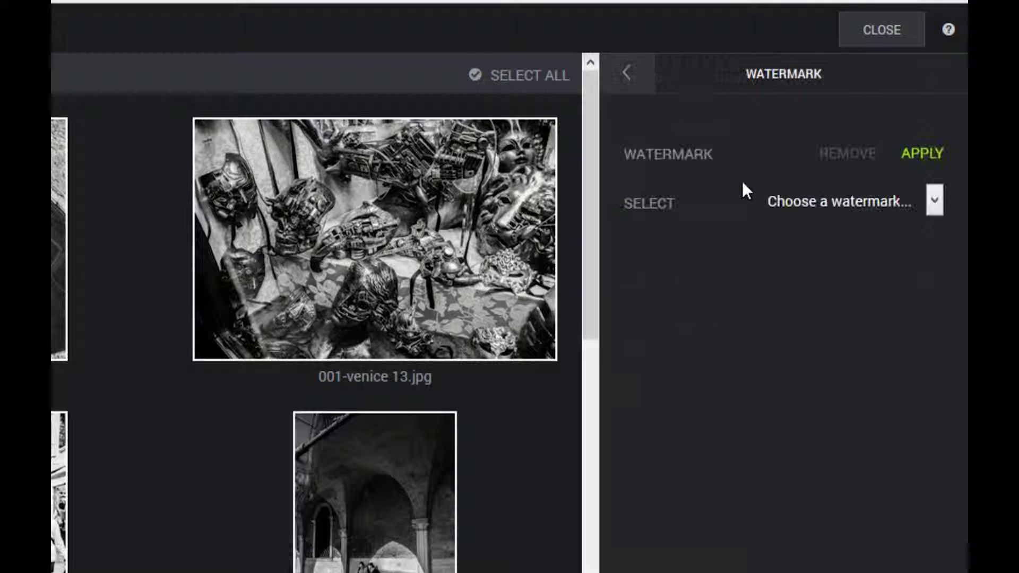
left_click(869, 162)
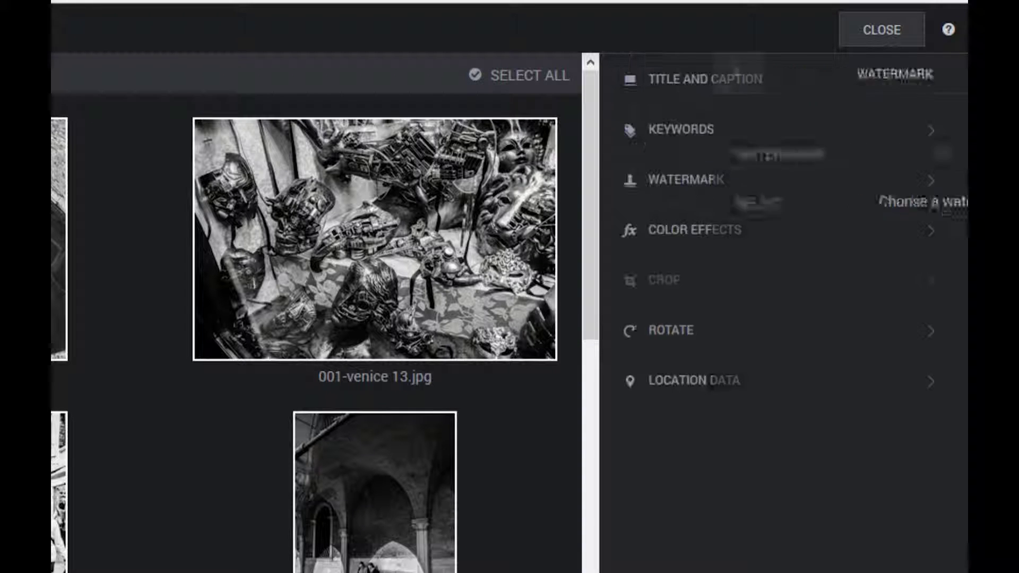
left_click(713, 179)
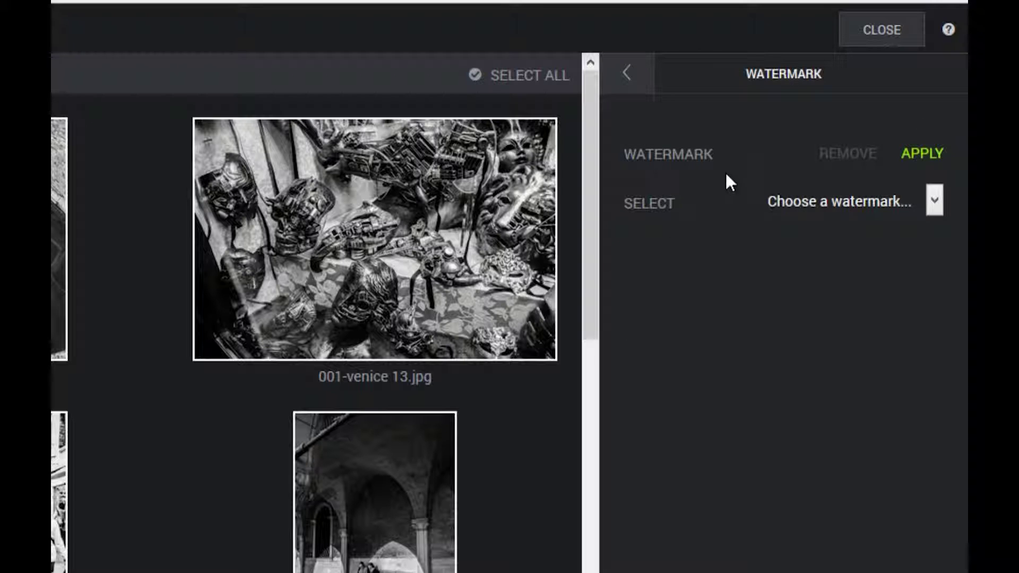
left_click(936, 197)
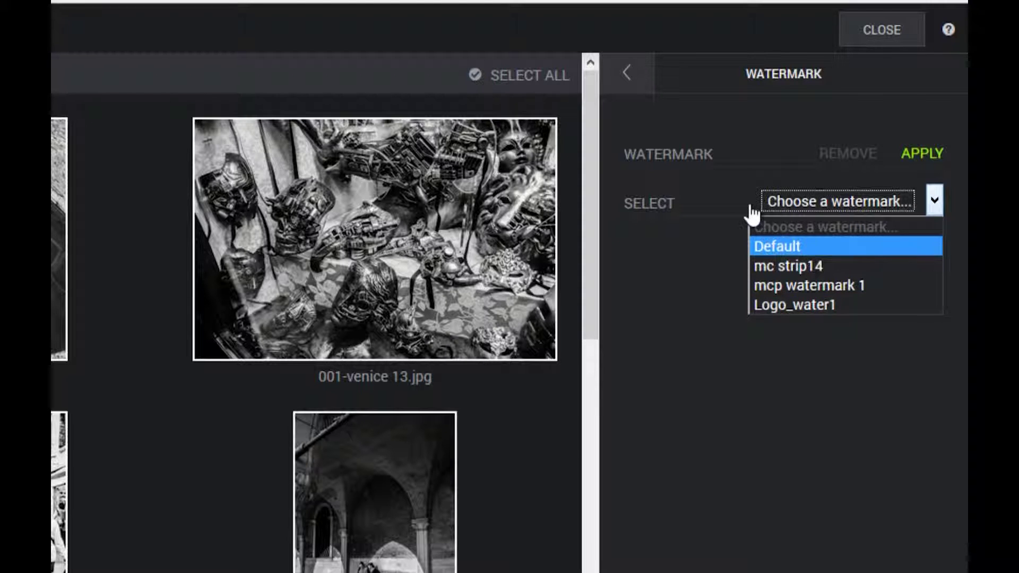
left_click(739, 196)
left_click(848, 154)
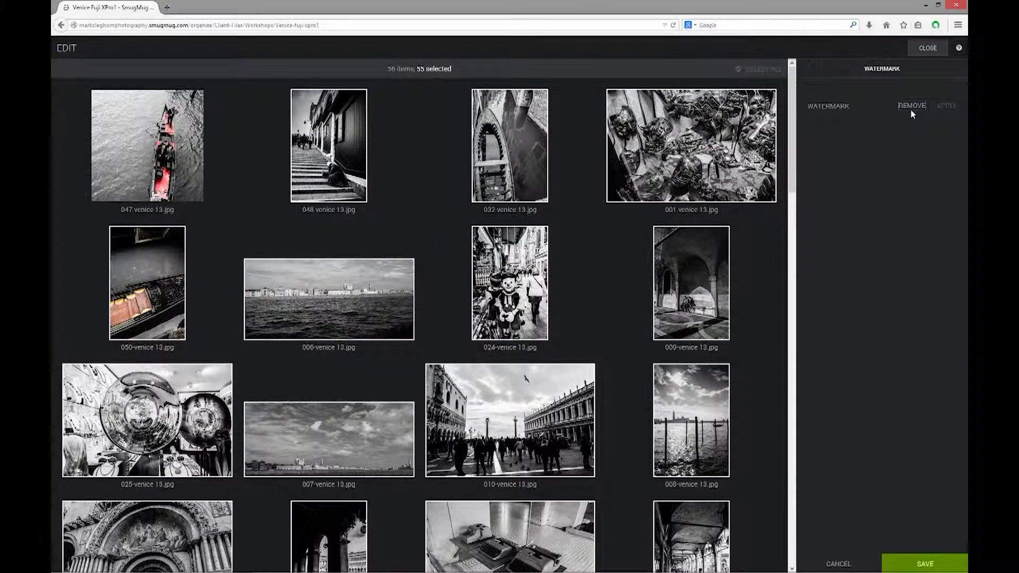
left_click(924, 566)
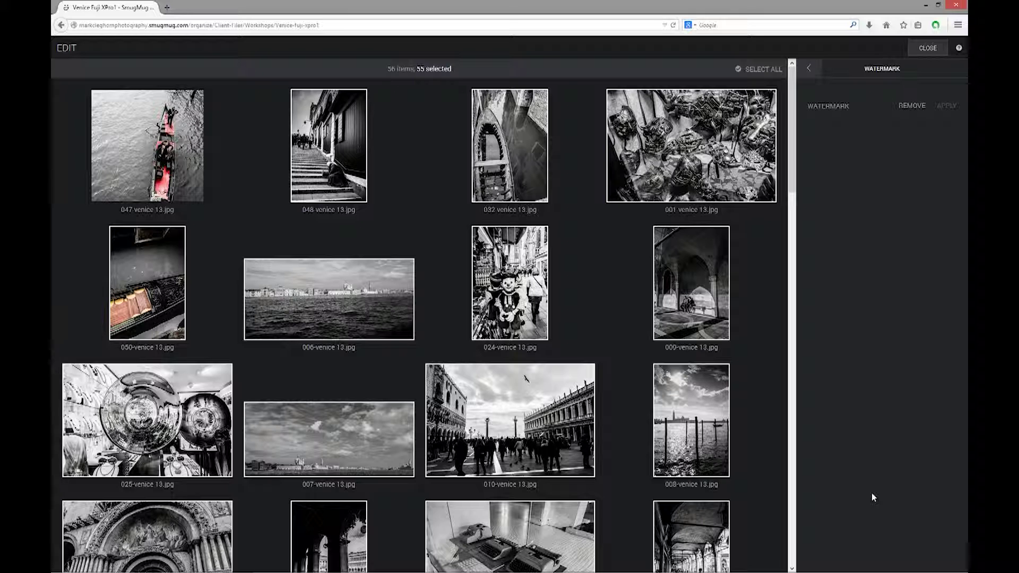
Leave the watermark settings, clear the whole selection and select only _DSF2324.jpg at the end of the gallery.
left_click(808, 68)
left_click(778, 70)
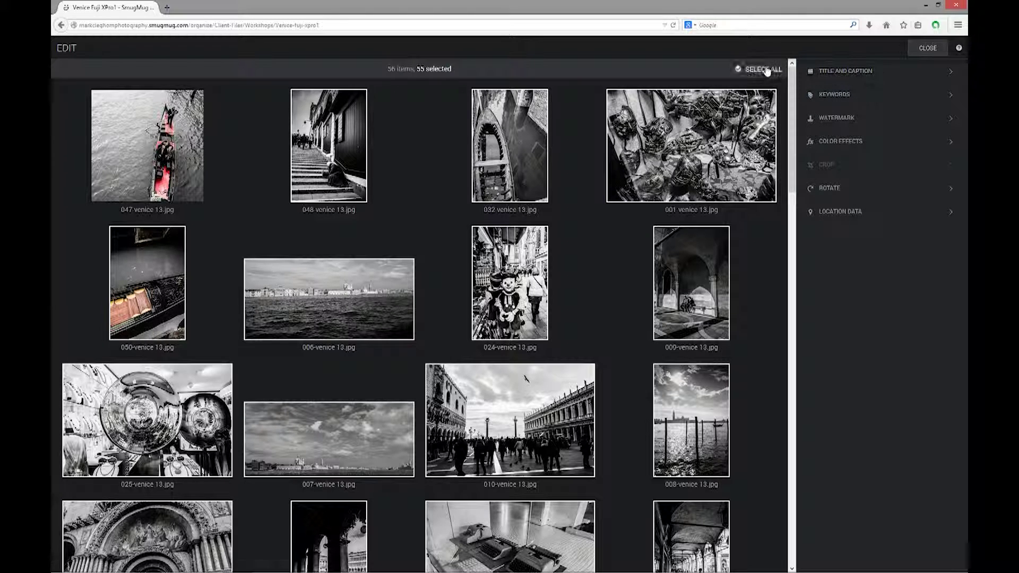
left_click(763, 69)
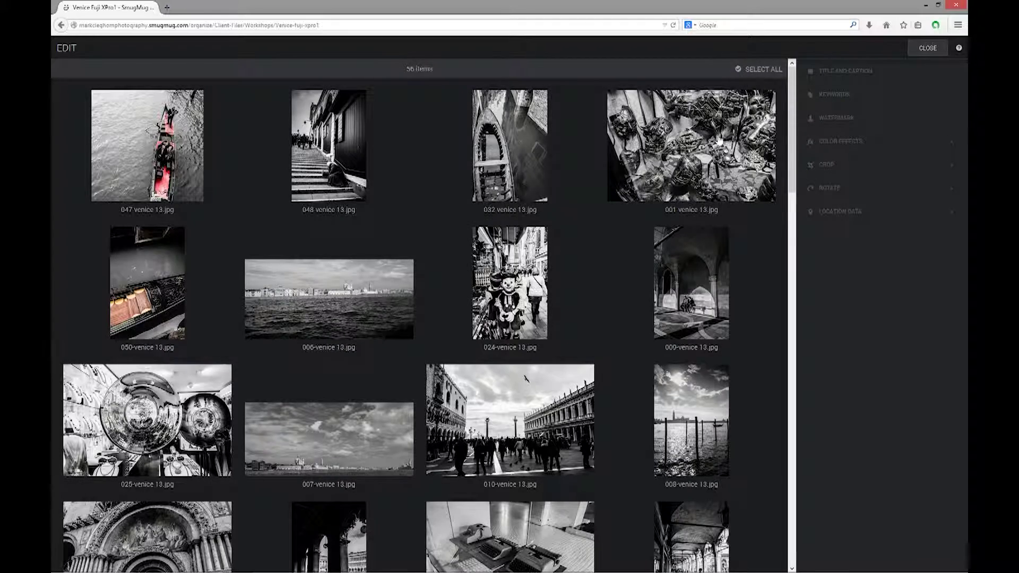
left_click_drag(792, 128, 794, 531)
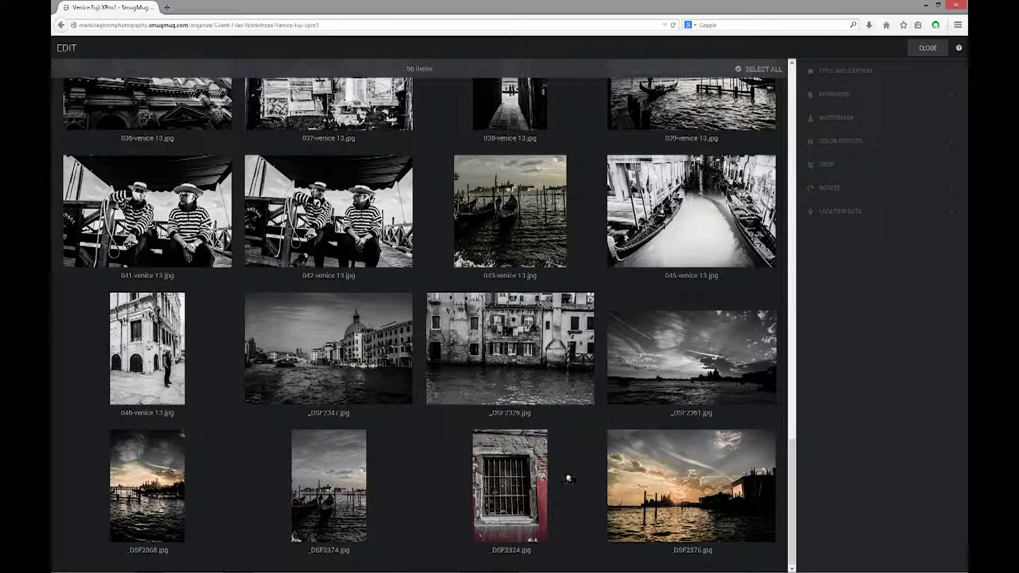
left_click(525, 477)
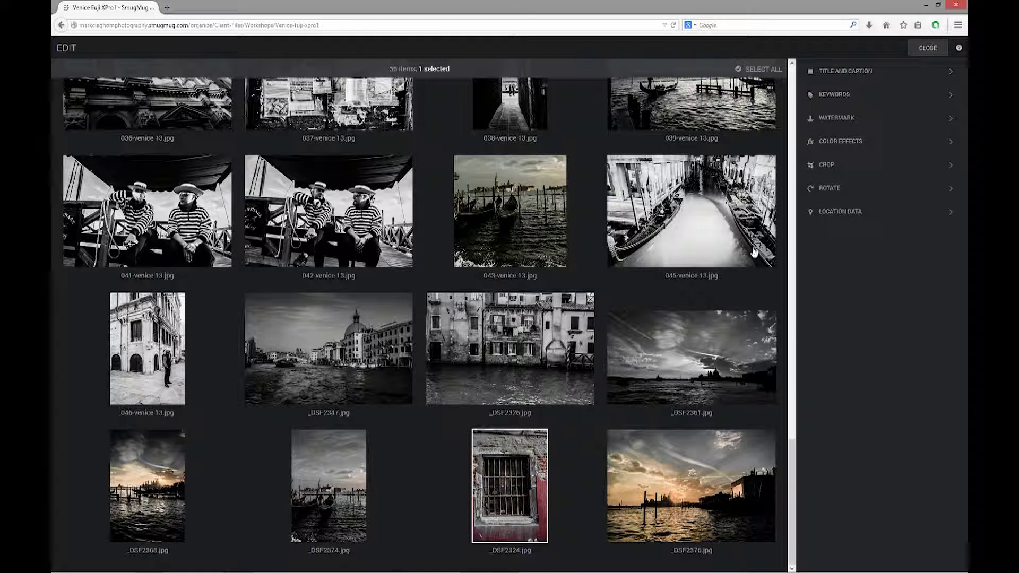
Apply the Tanning Salon color effect to _DSF2324.jpg, save it and confirm the permanent change.
left_click(813, 142)
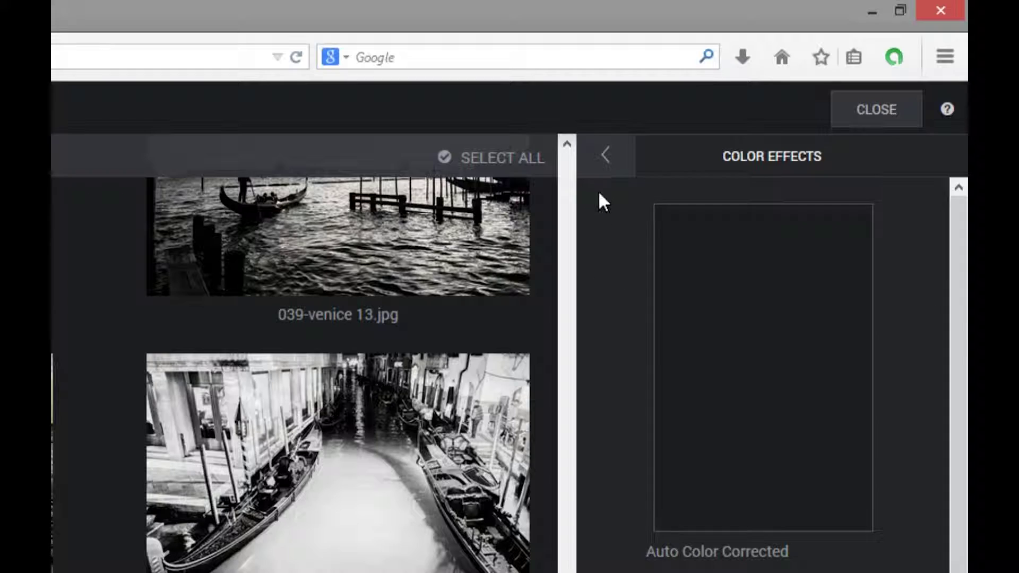
scroll(764, 372, "down", 3)
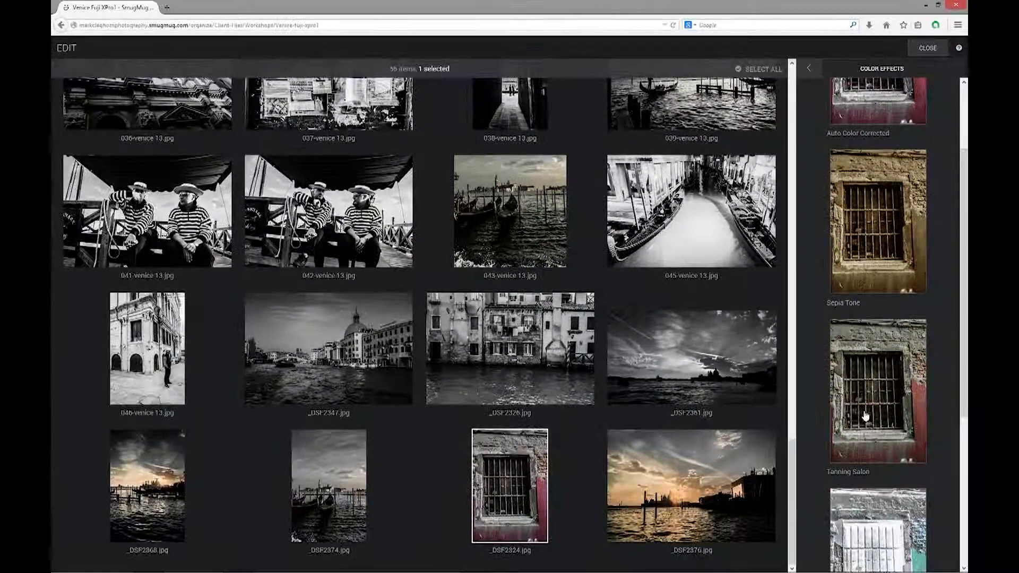
left_click(851, 470)
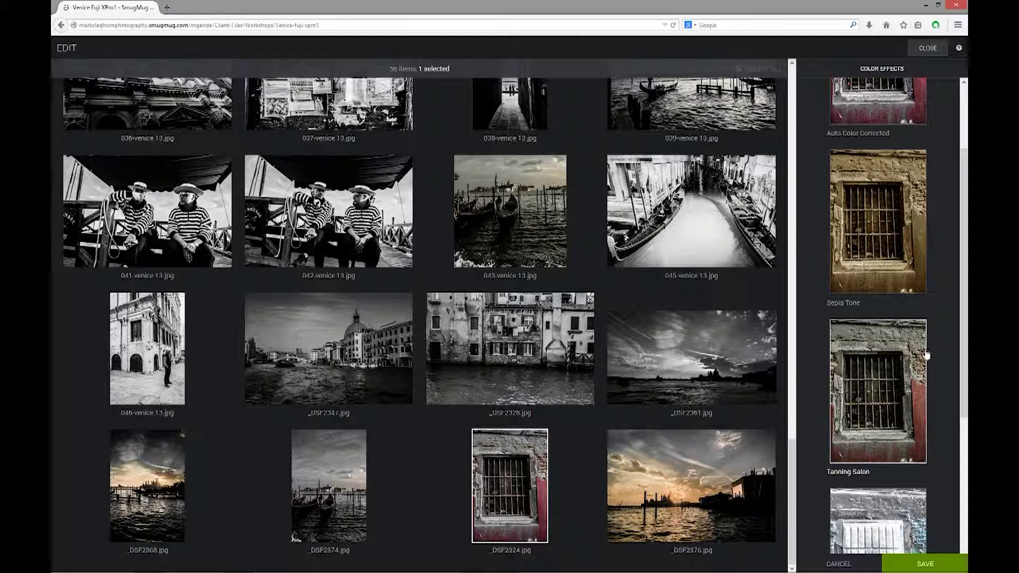
scroll(950, 483, "down", 5)
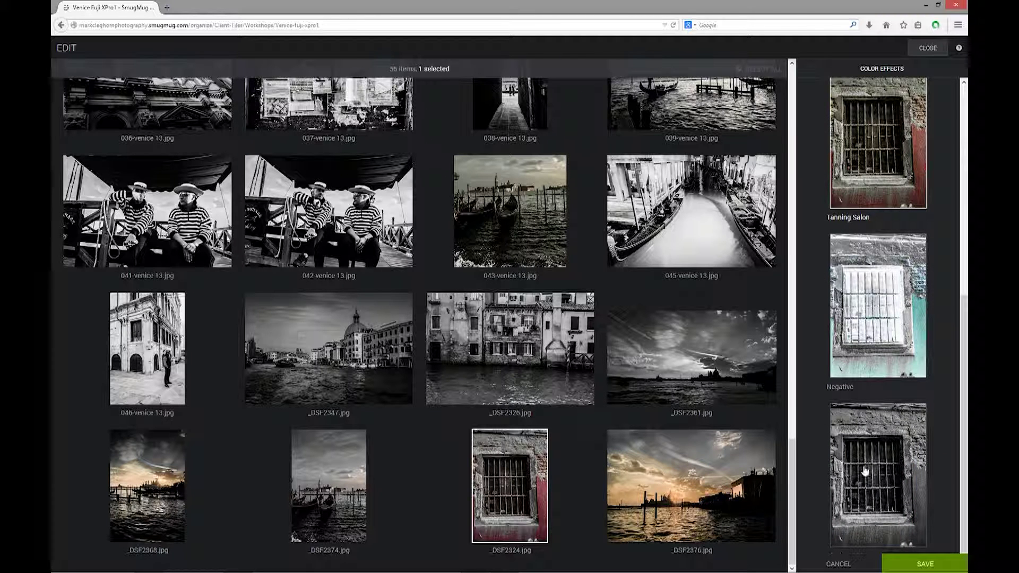
scroll(963, 474, "up", 5)
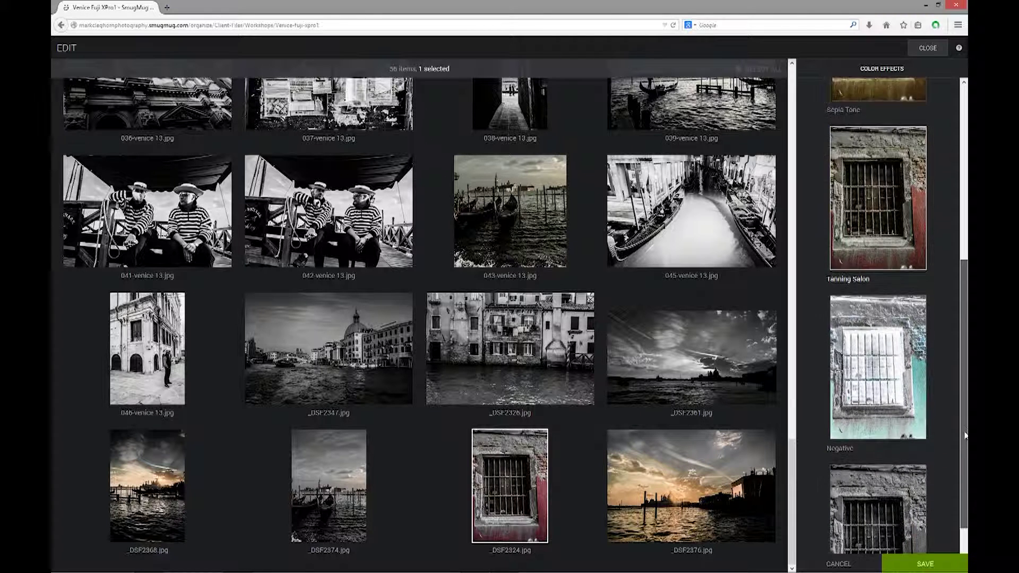
scroll(897, 318, "up", 2)
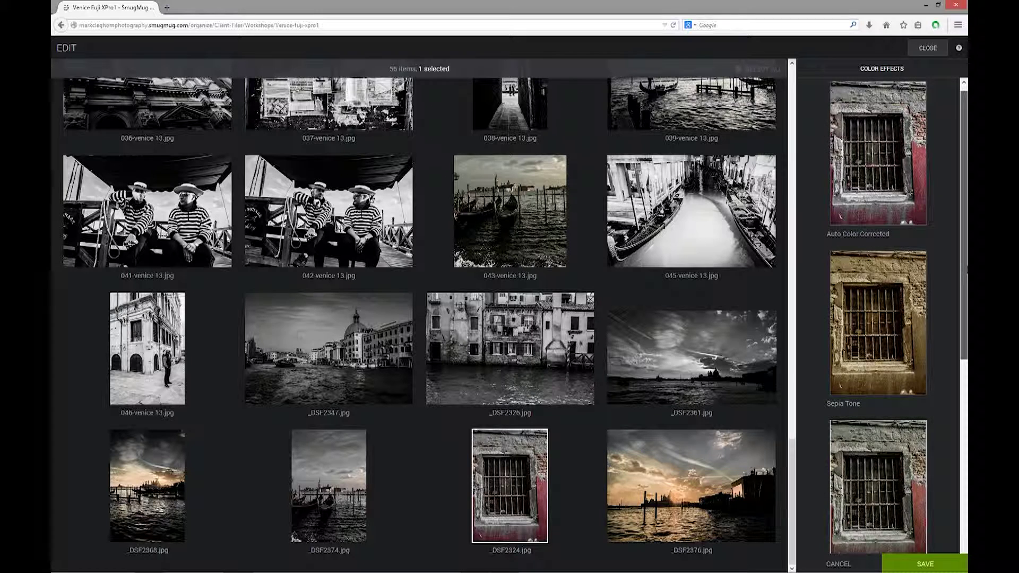
scroll(903, 488, "down", 2)
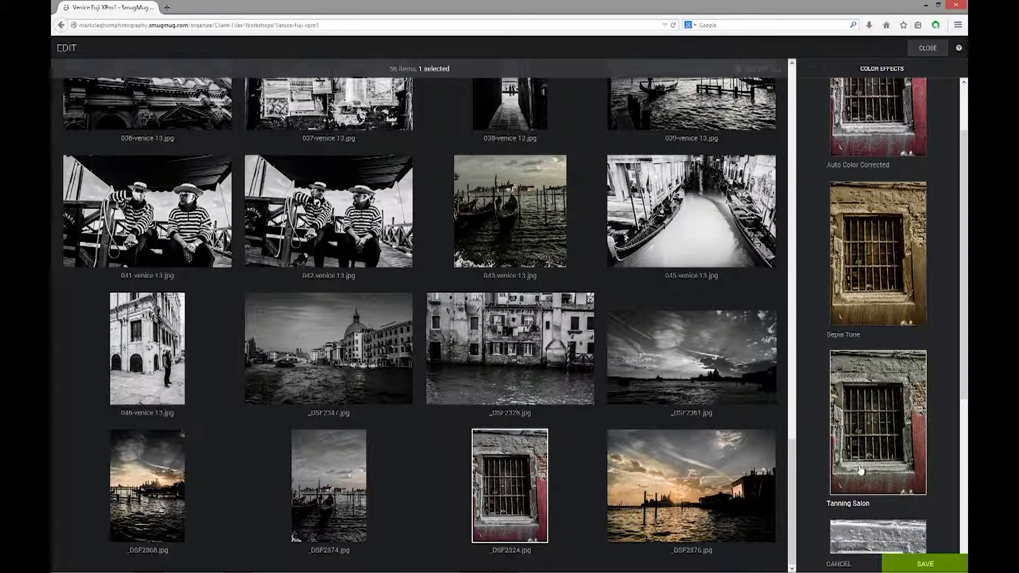
left_click(927, 563)
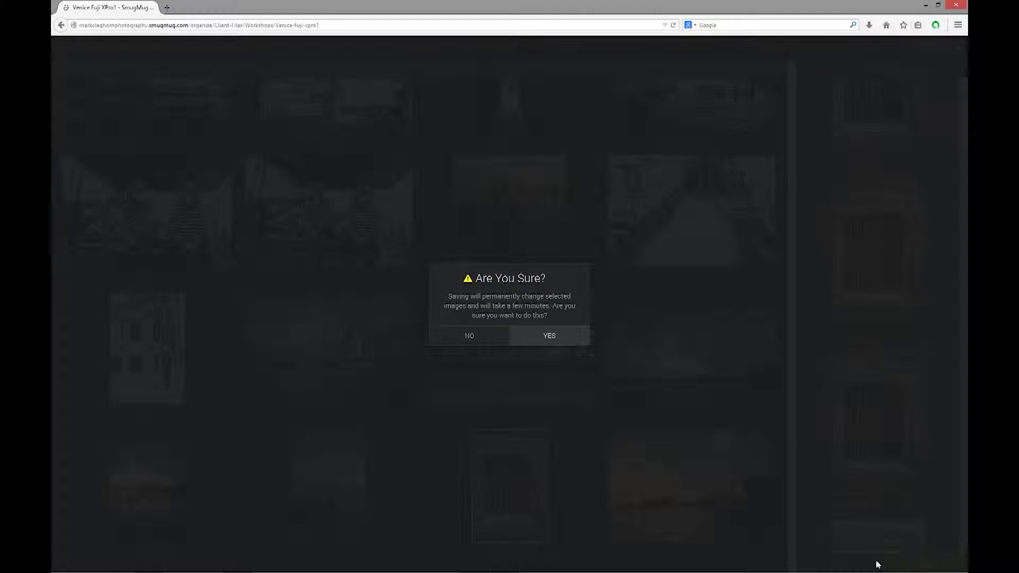
left_click(527, 334)
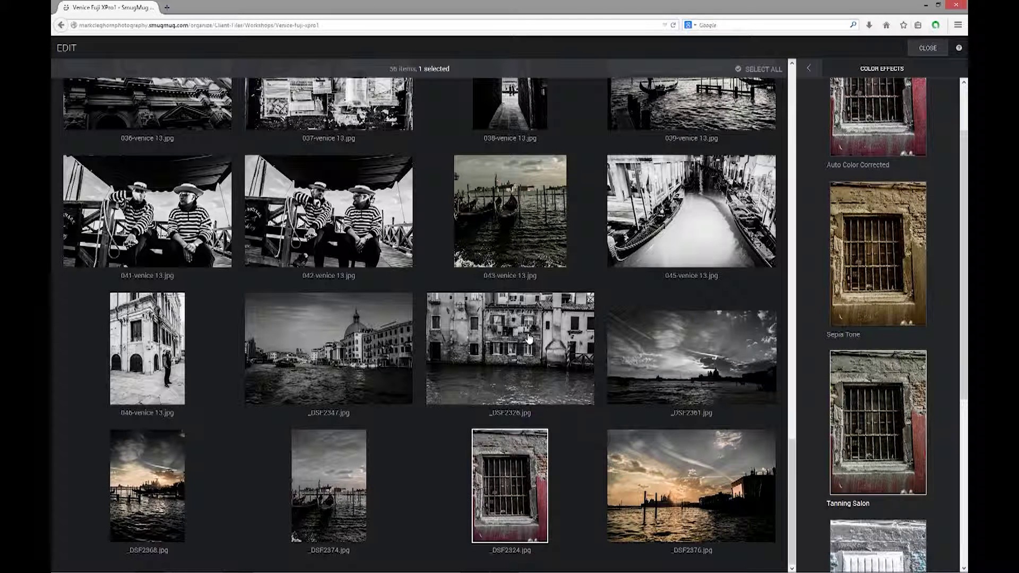
Leave the color effects, select all photos in the gallery and open the map for setting their new location.
left_click(809, 69)
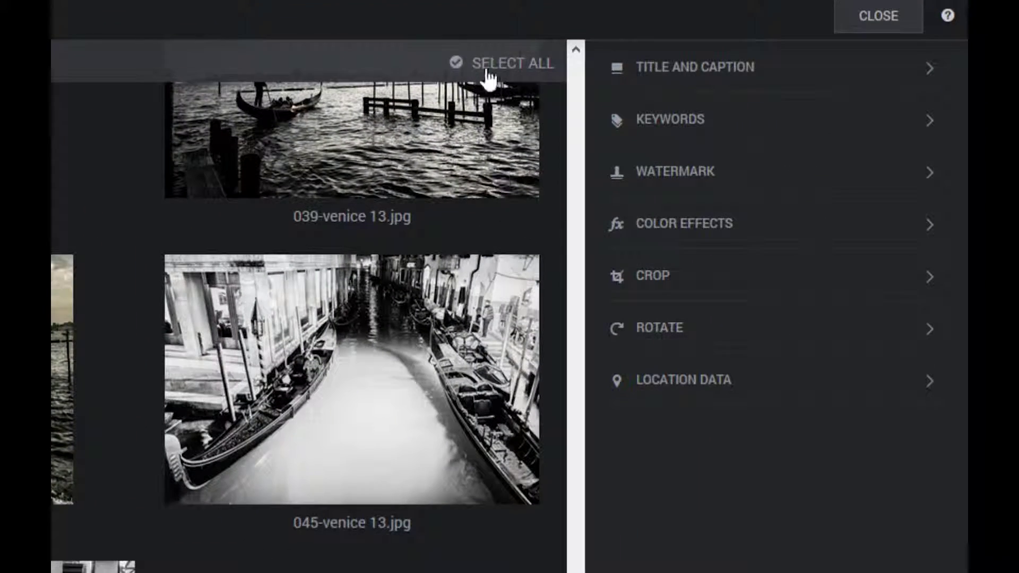
left_click(487, 69)
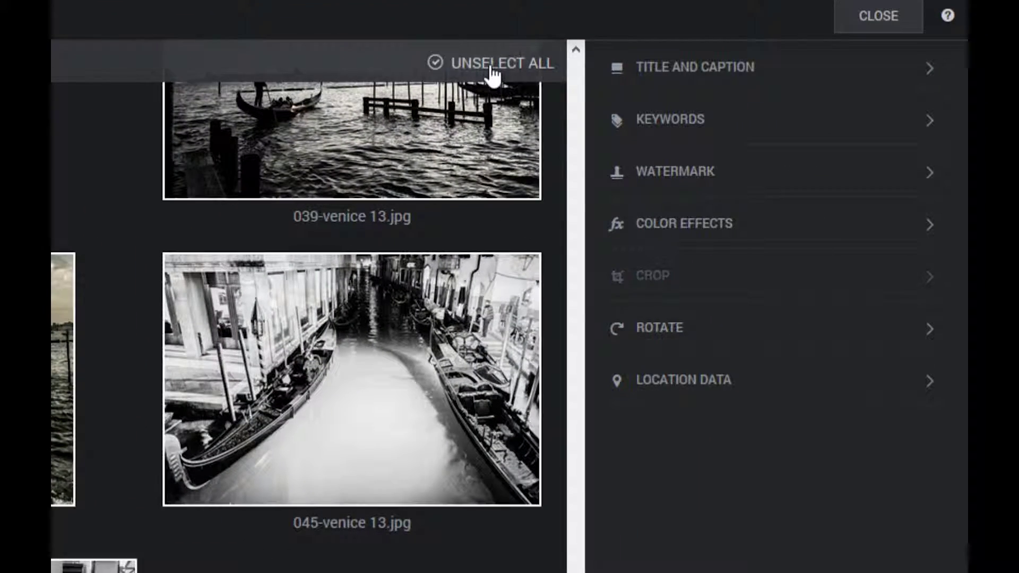
left_click(692, 391)
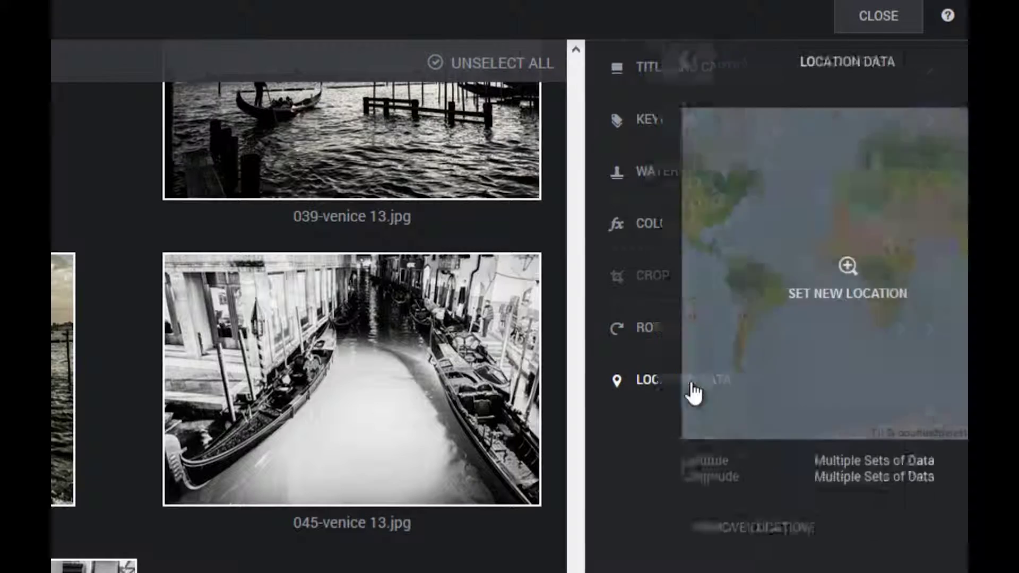
left_click(779, 268)
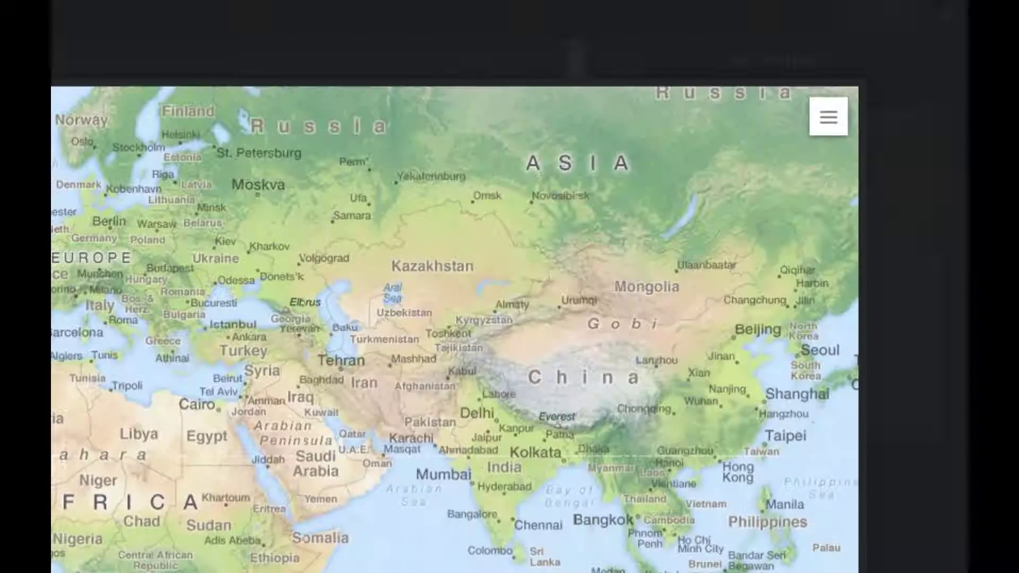
Find venice italy on the map, accept it as the location of all selected photos and save the location data.
type("venide")
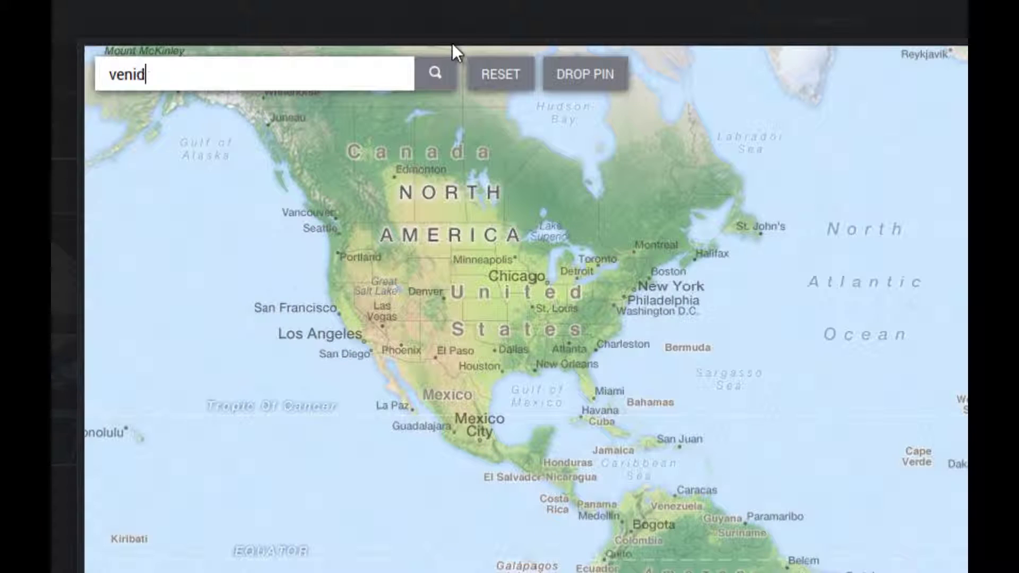
key("BackSpace")
key("BackSpace")
type("ce italy")
left_click(437, 84)
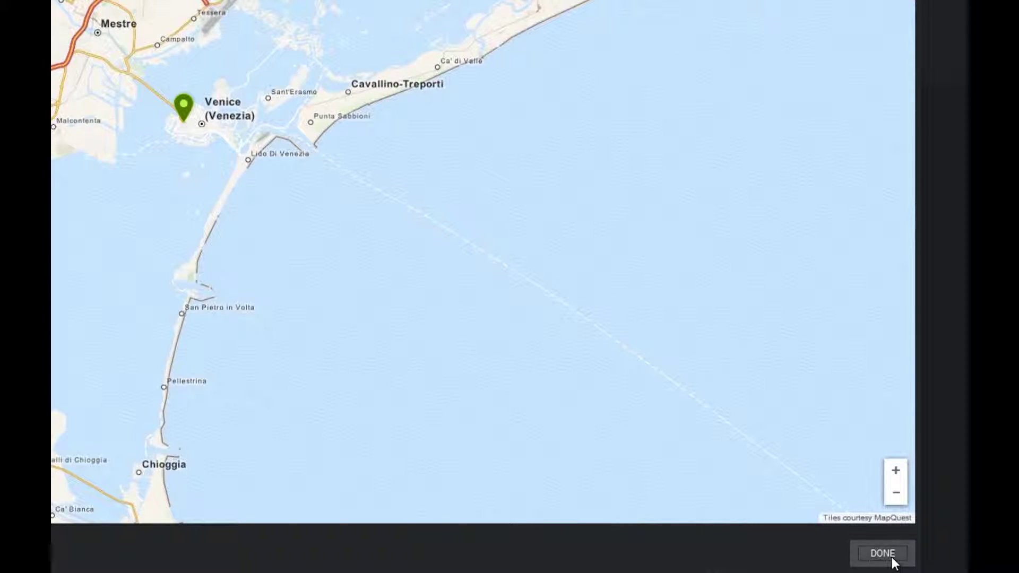
left_click(892, 559)
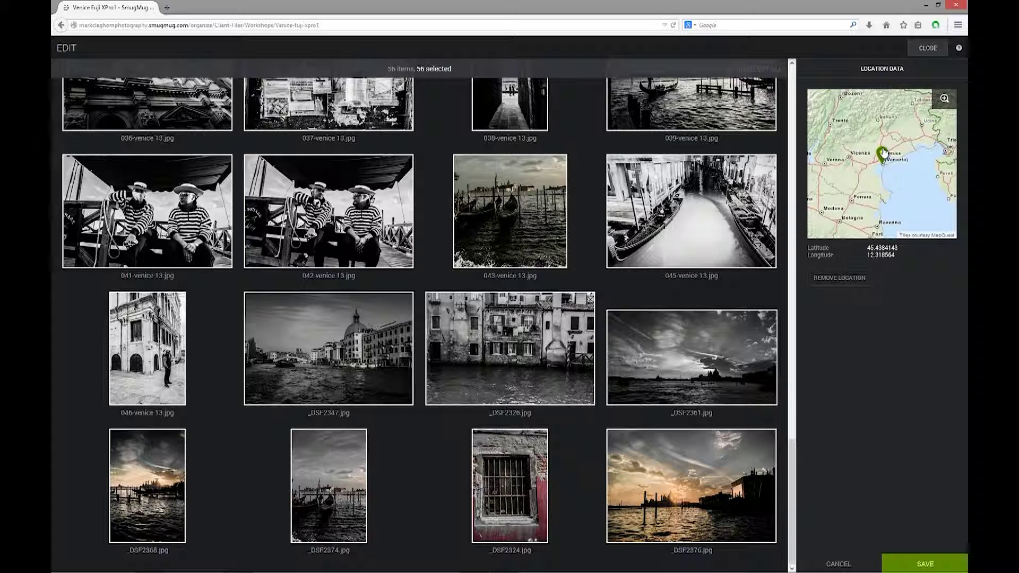
left_click(835, 277)
left_click(918, 565)
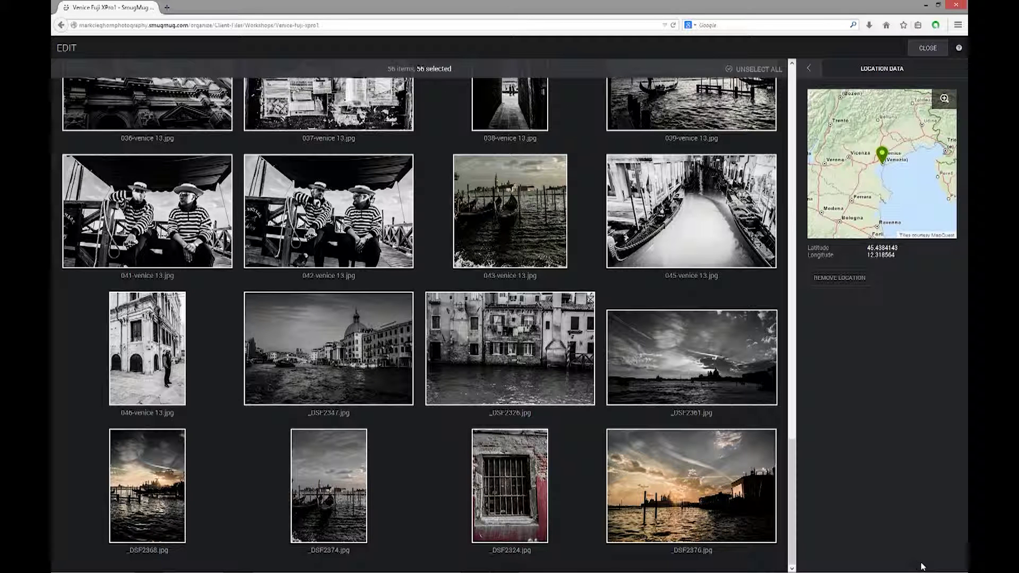
Close the photo editor, finish organizing and browse the first photos of the Venice Fuji XPro1 gallery with their titles and captions.
left_click(928, 48)
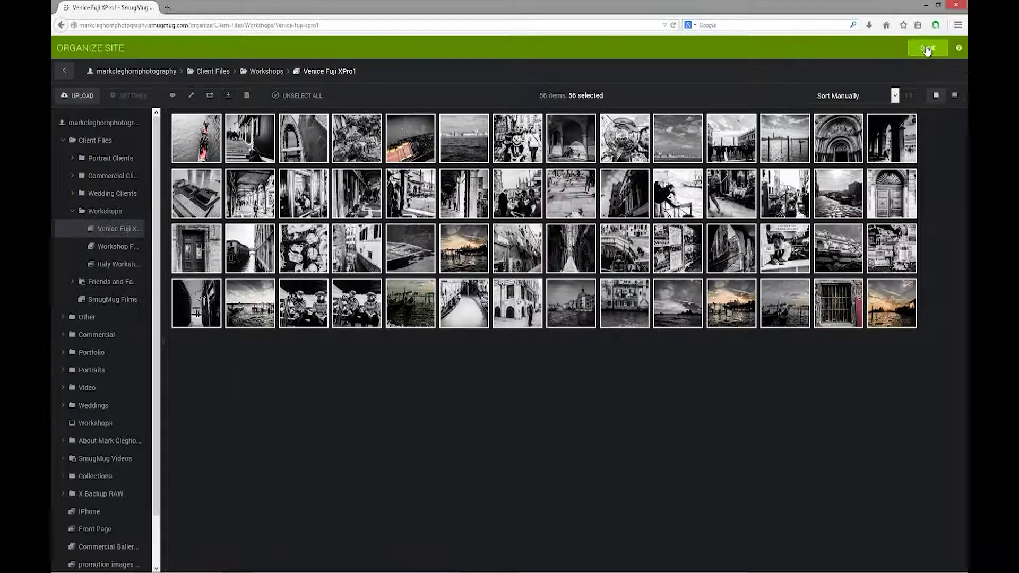
left_click(928, 48)
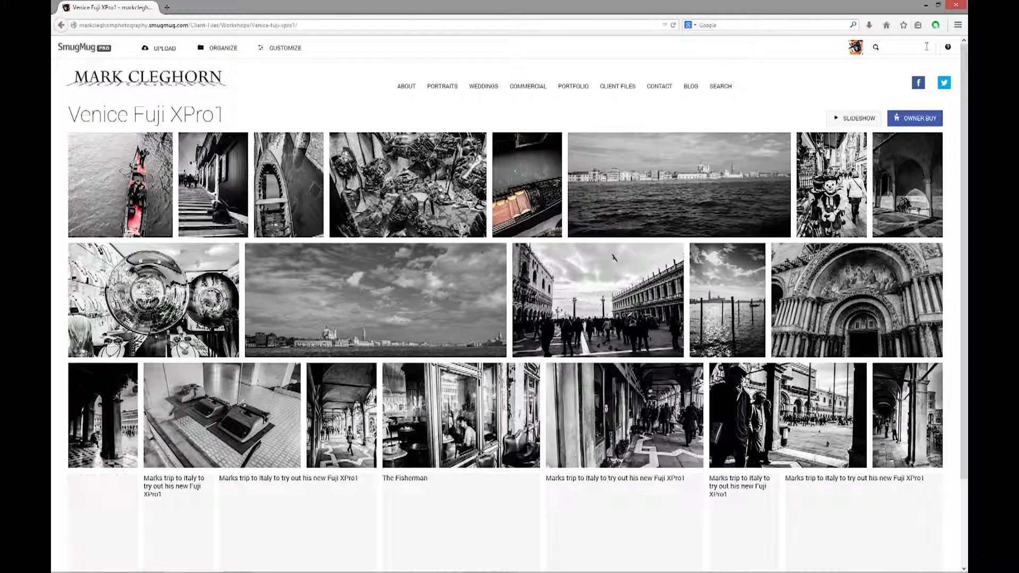
left_click(137, 194)
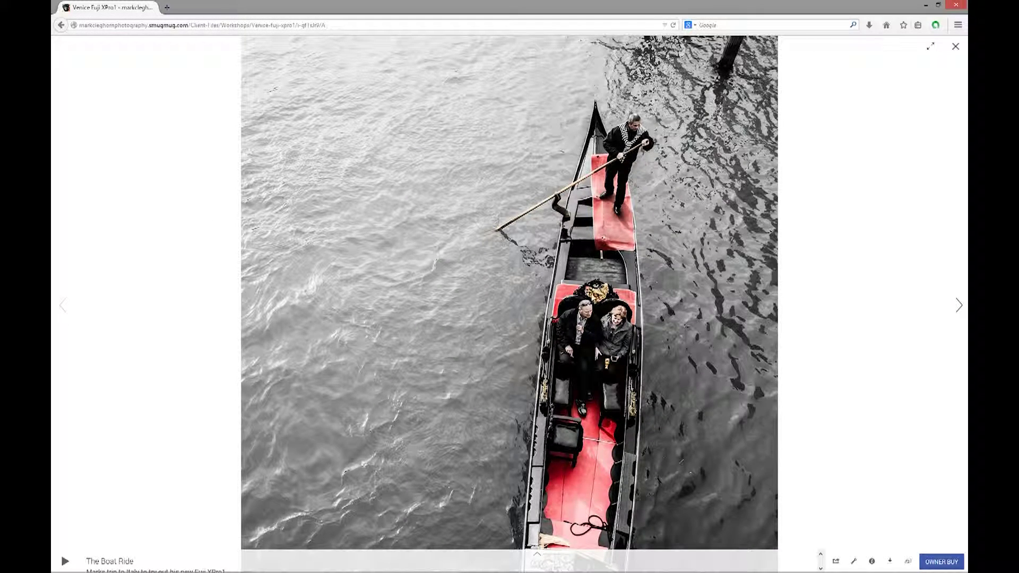
left_click(954, 305)
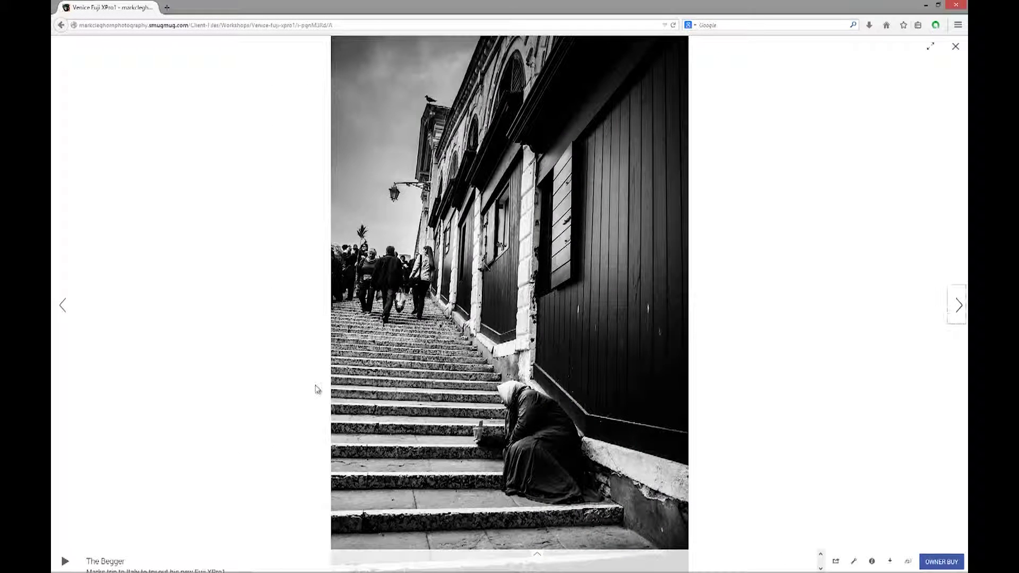
mouse_move(153, 555)
left_click(957, 305)
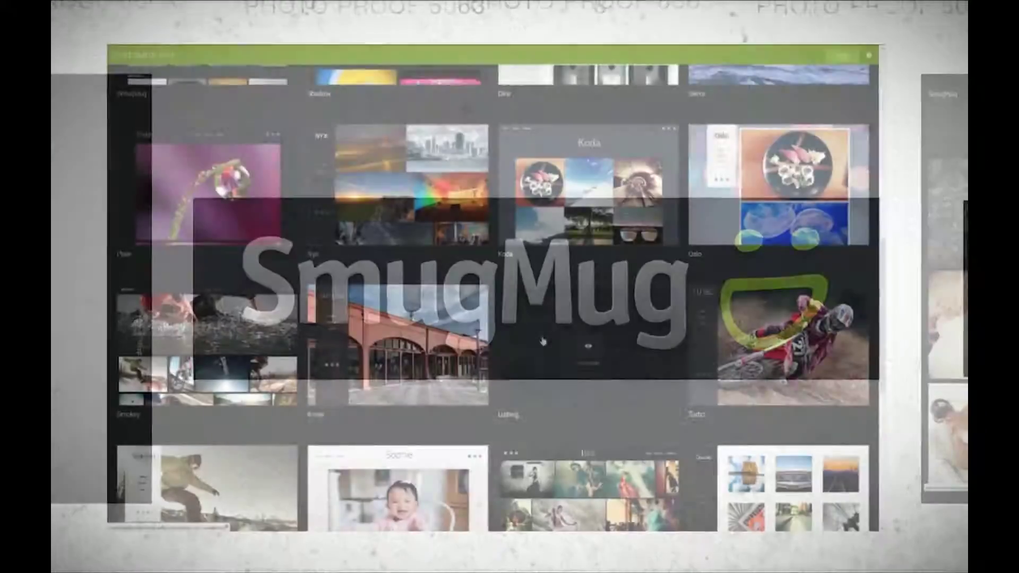
scroll(478, 347, "down", 6)
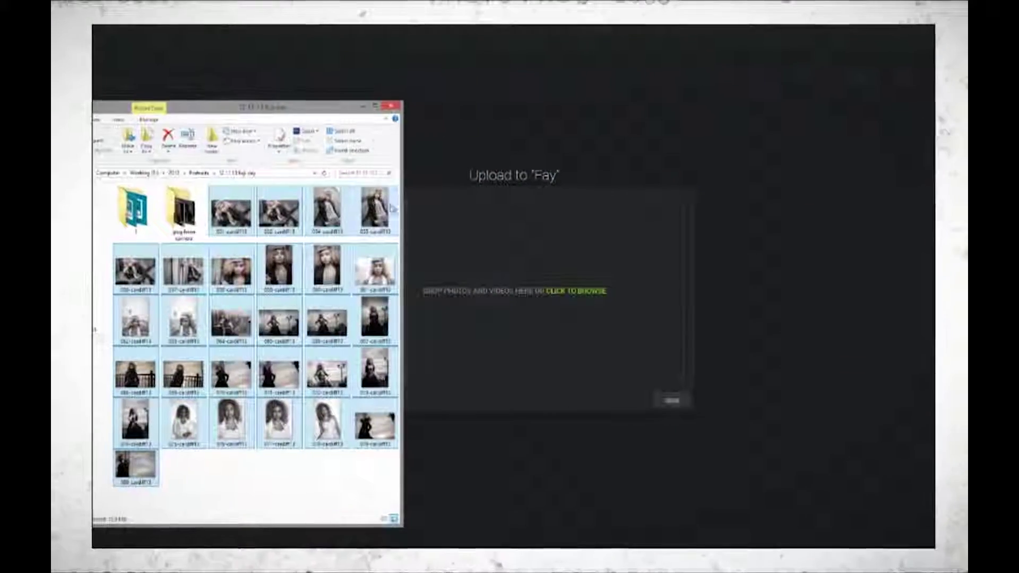
left_click_drag(285, 266, 524, 269)
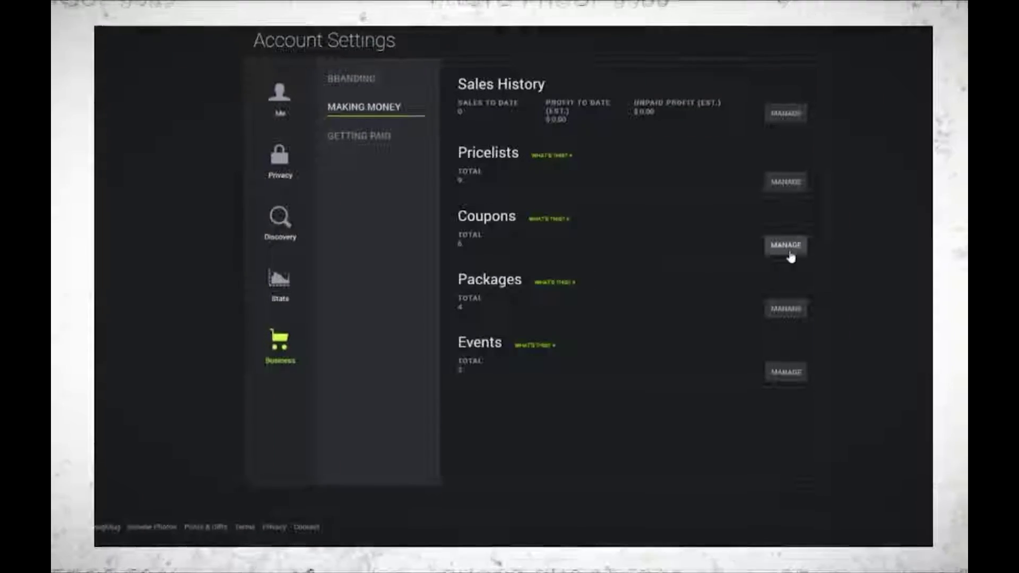
left_click(786, 246)
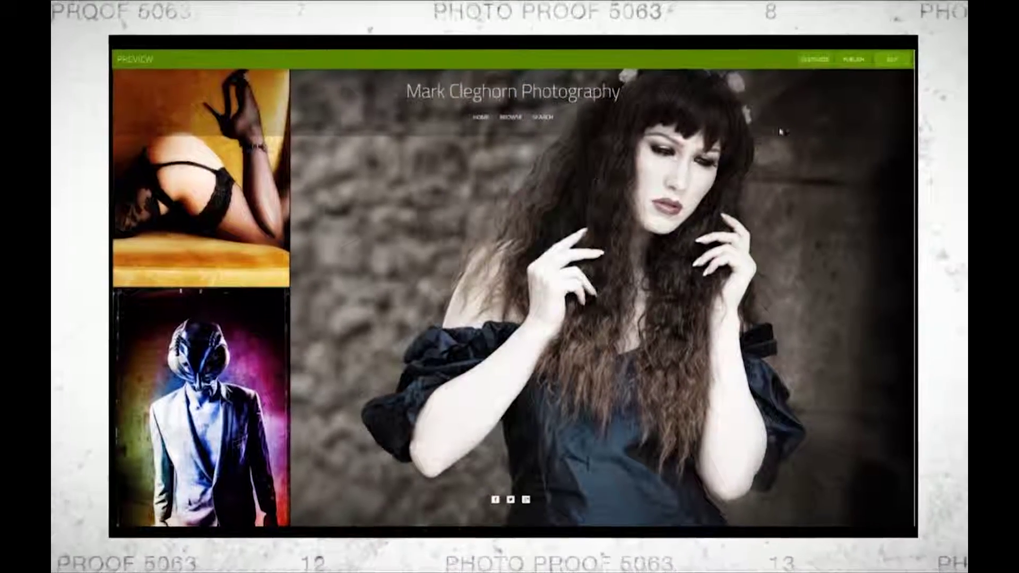
left_click(901, 54)
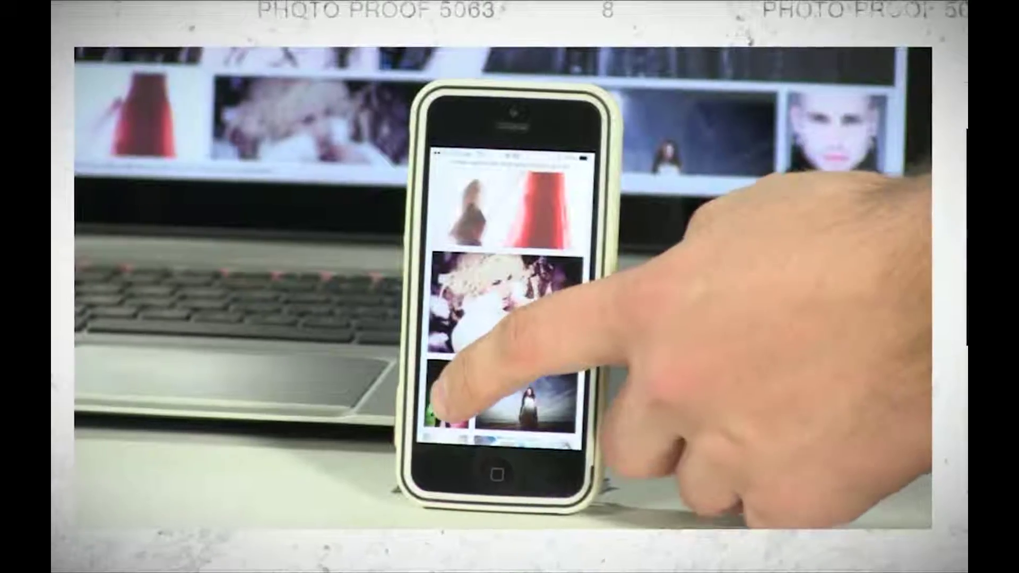